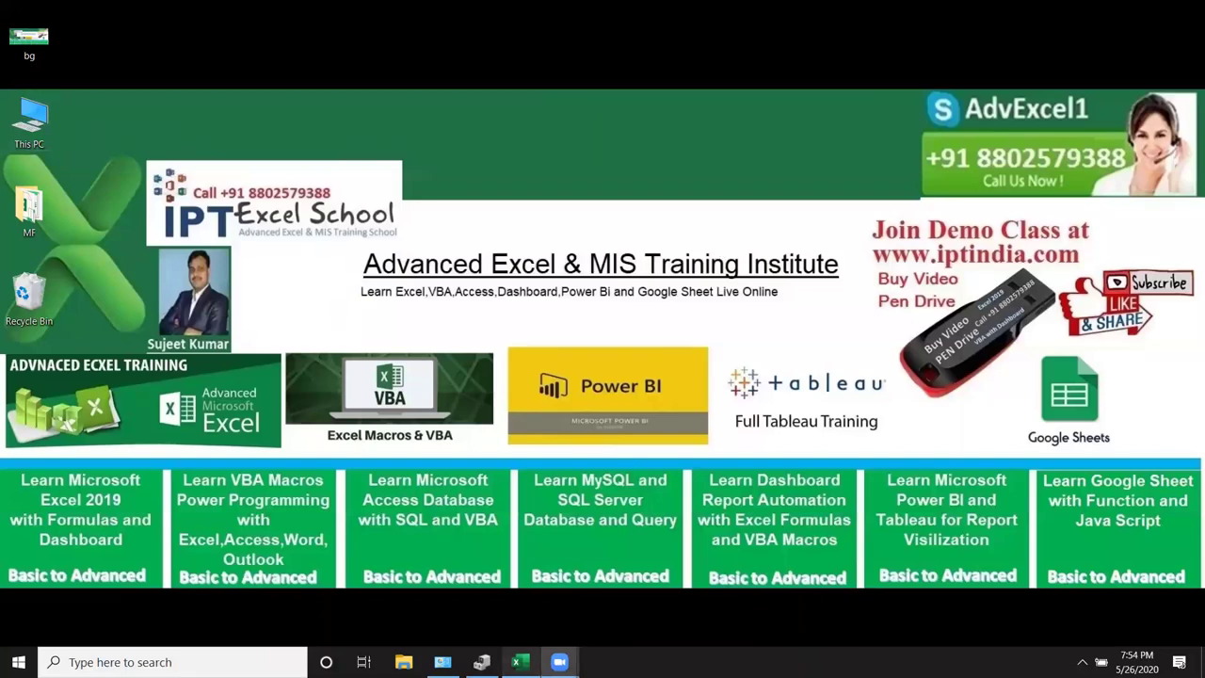
Restore the blank Book1 Excel workbook window from the taskbar
click(517, 662)
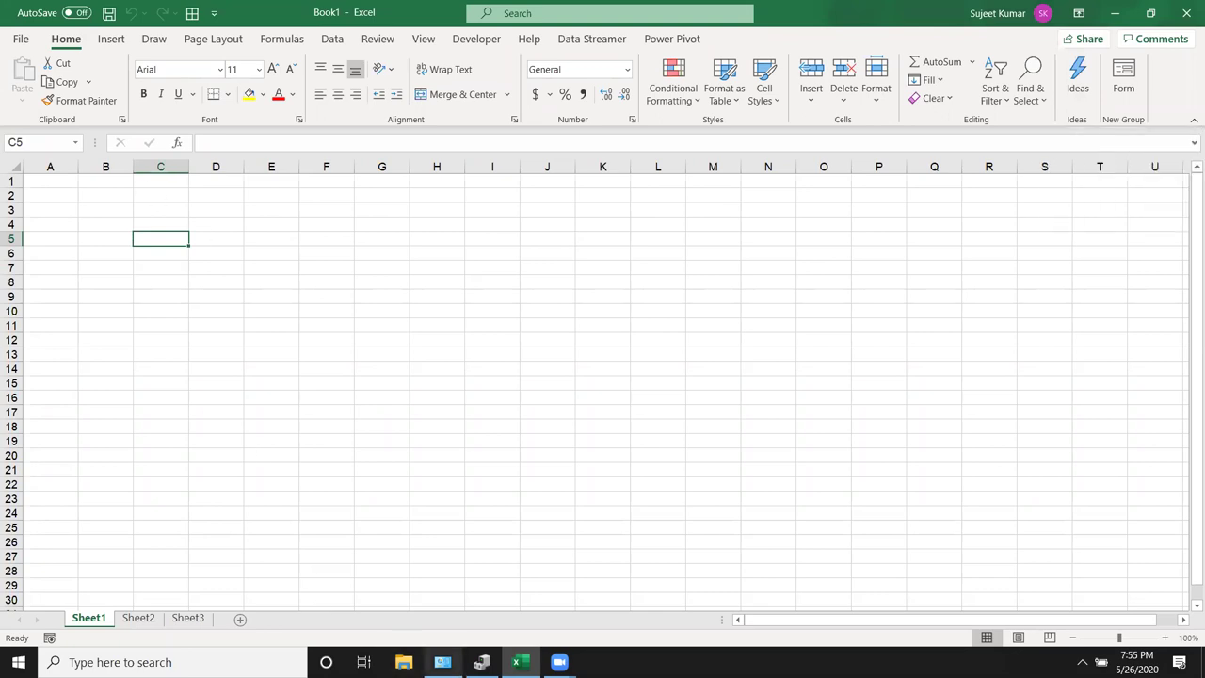
mouse_move(481, 662)
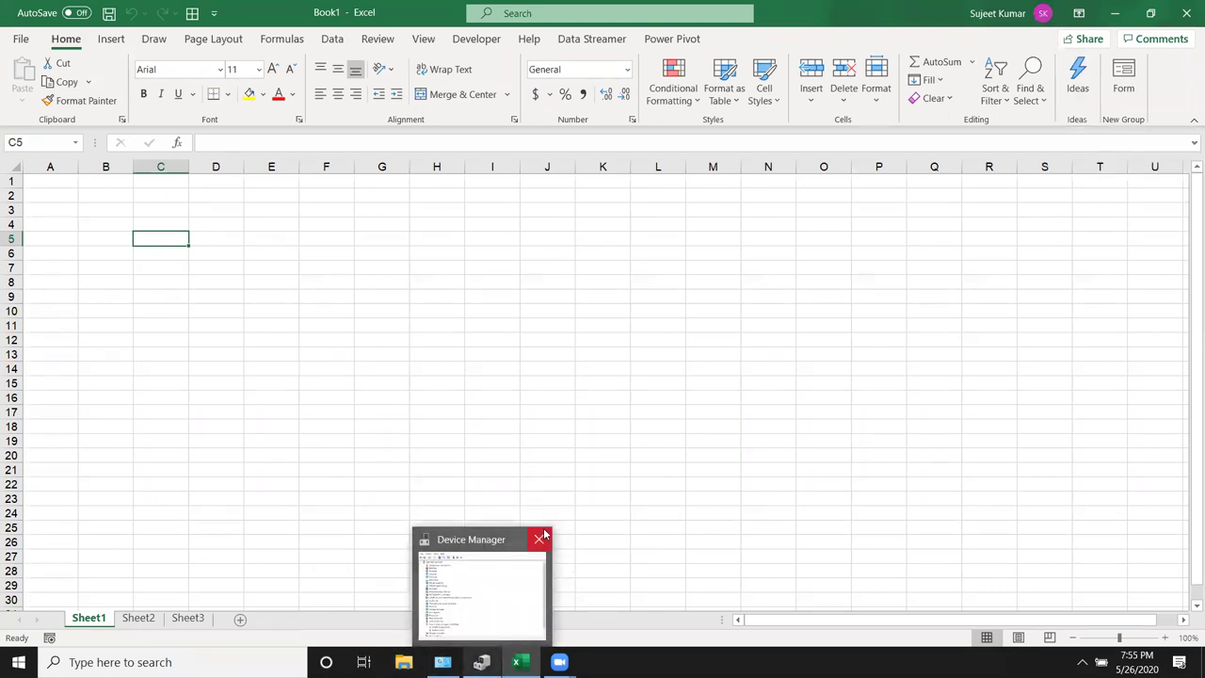
click(539, 539)
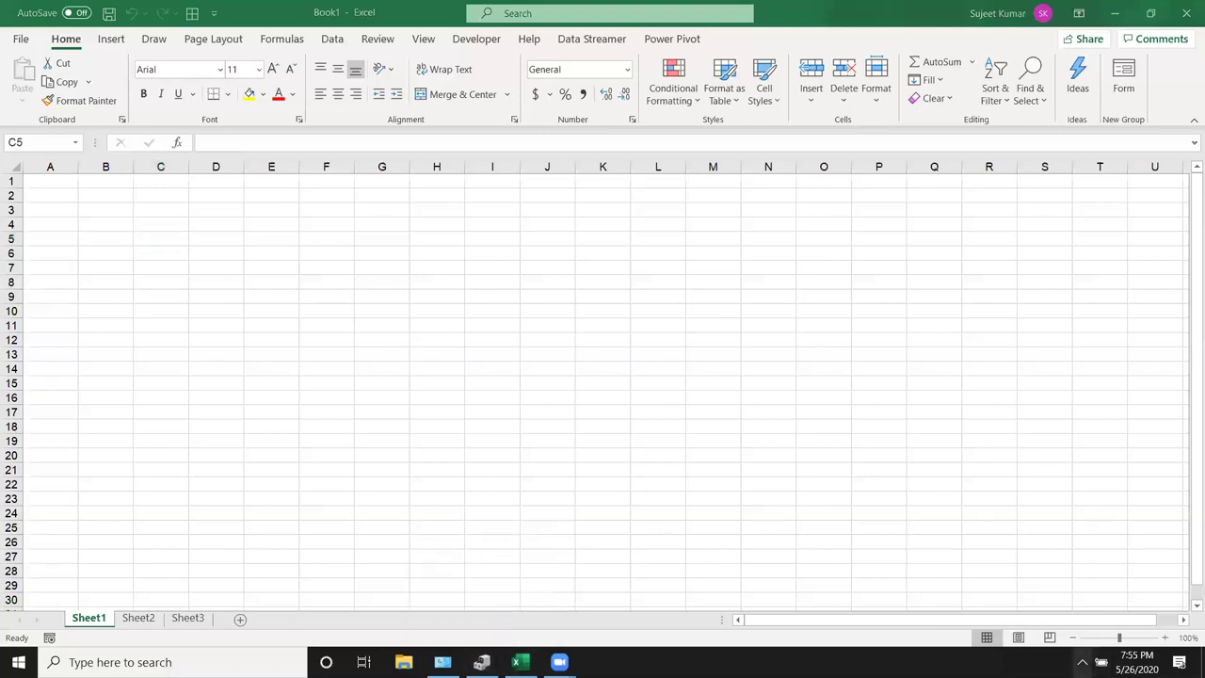
click(1082, 662)
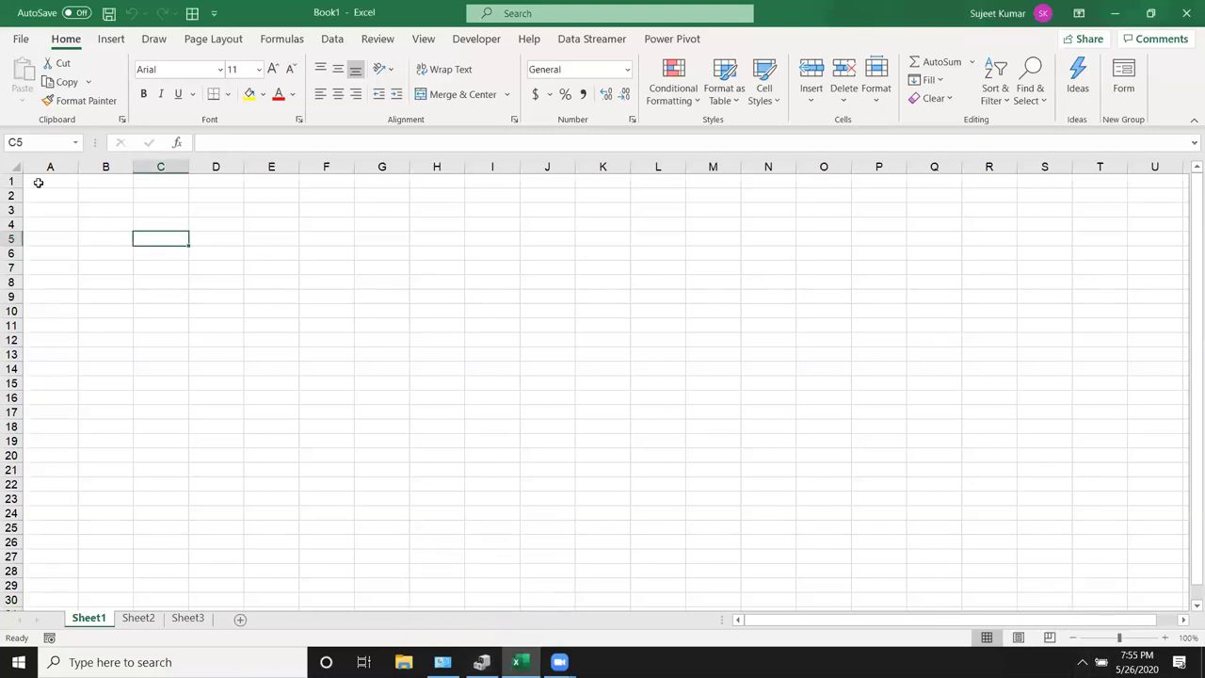
drag(43, 183, 807, 425)
click(269, 224)
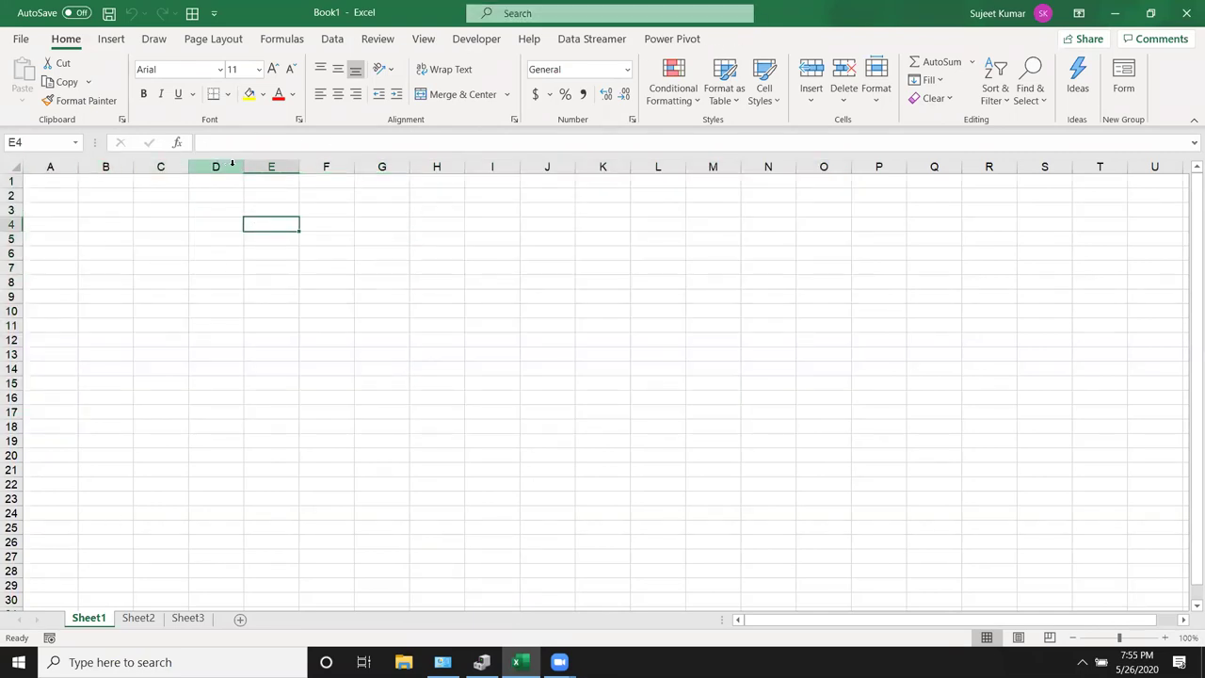
drag(50, 167, 420, 188)
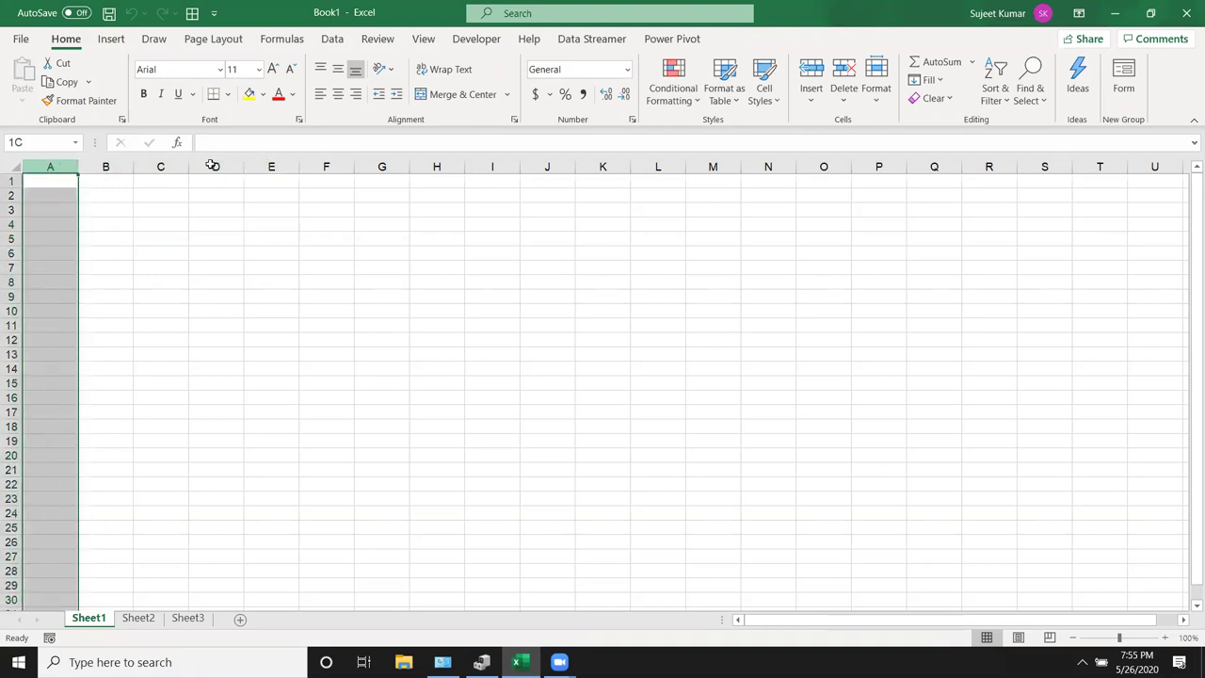
click(263, 206)
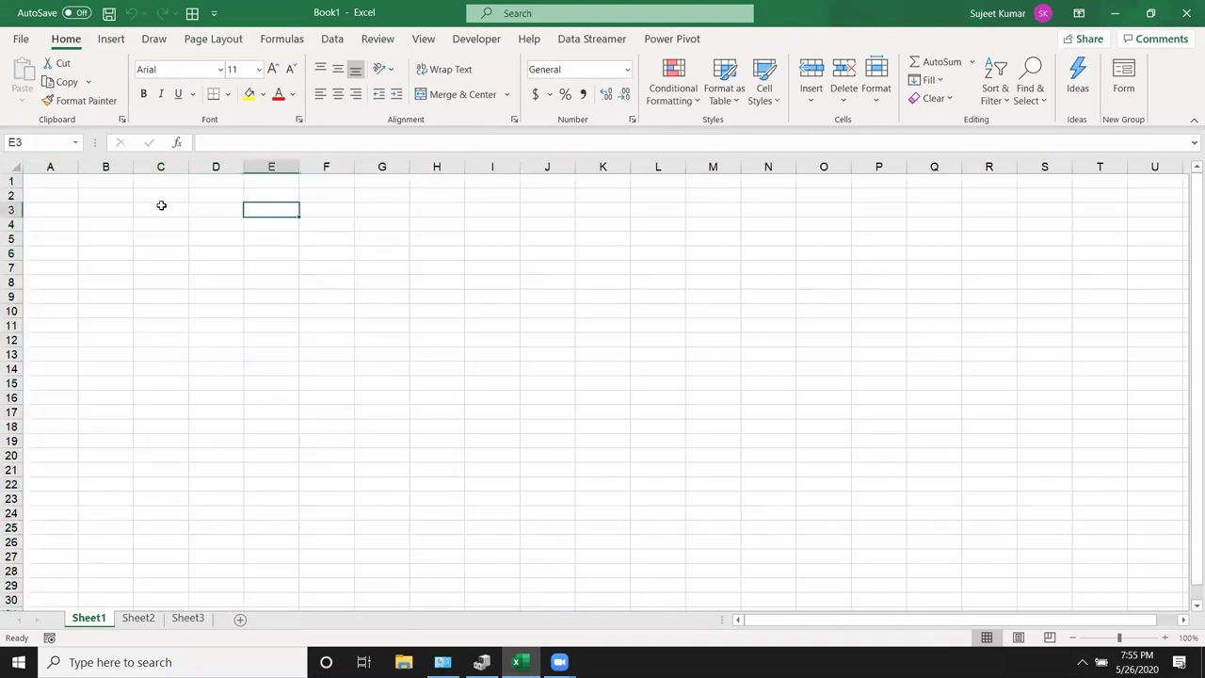
click(161, 207)
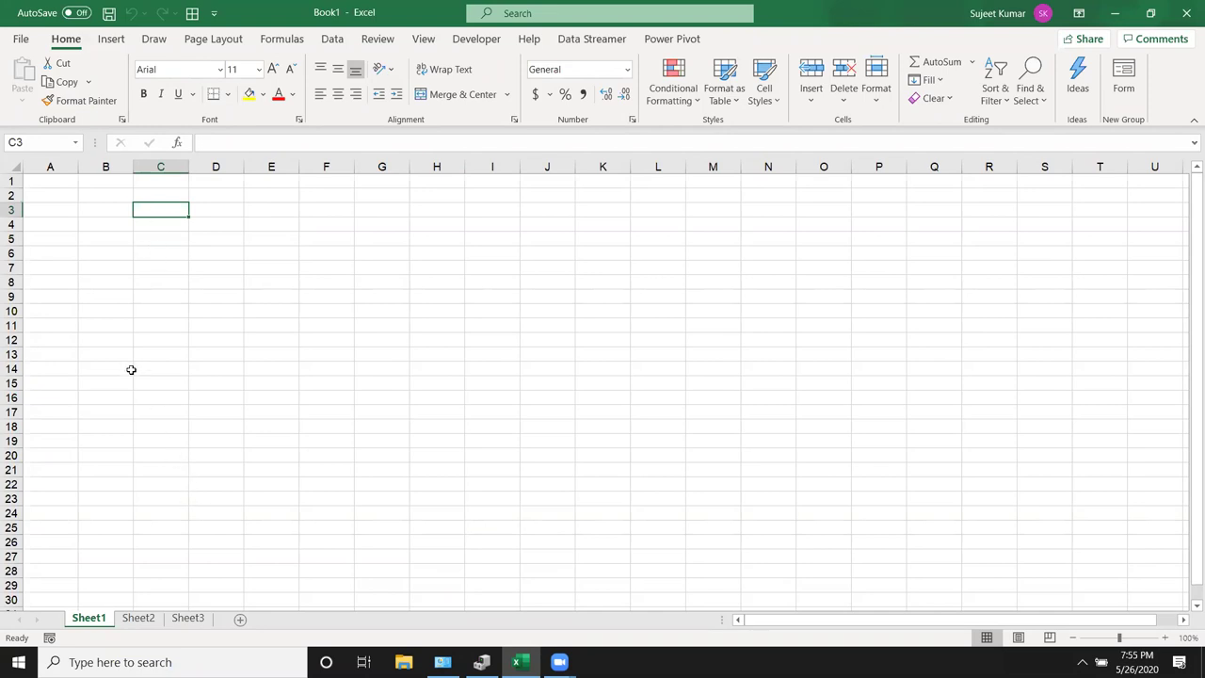
Type 25 into cell B3 and 30 into cell C3
click(103, 213)
text(25)
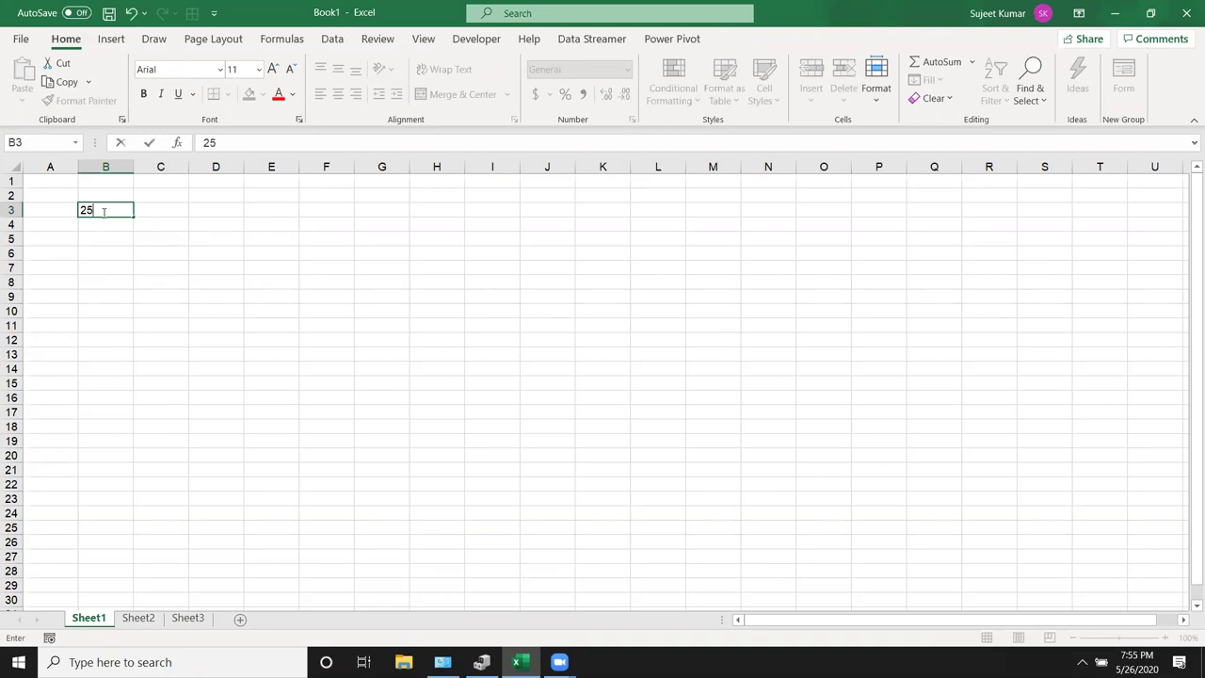
key(Tab)
text(30)
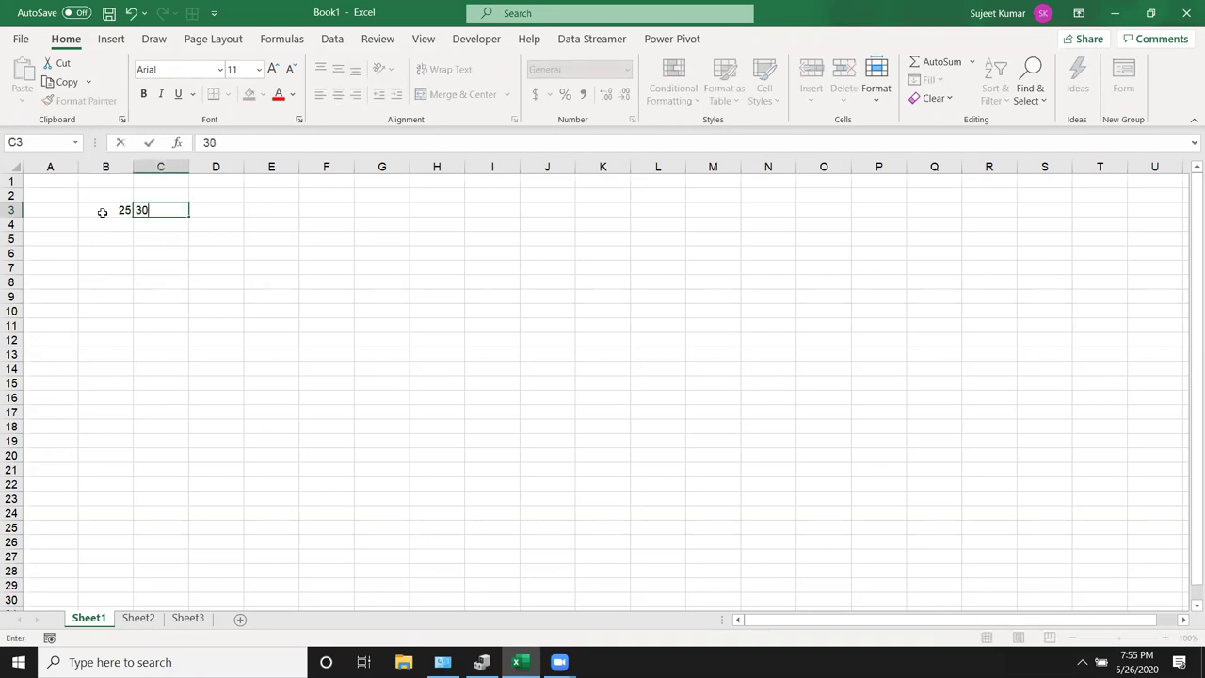
key(Return)
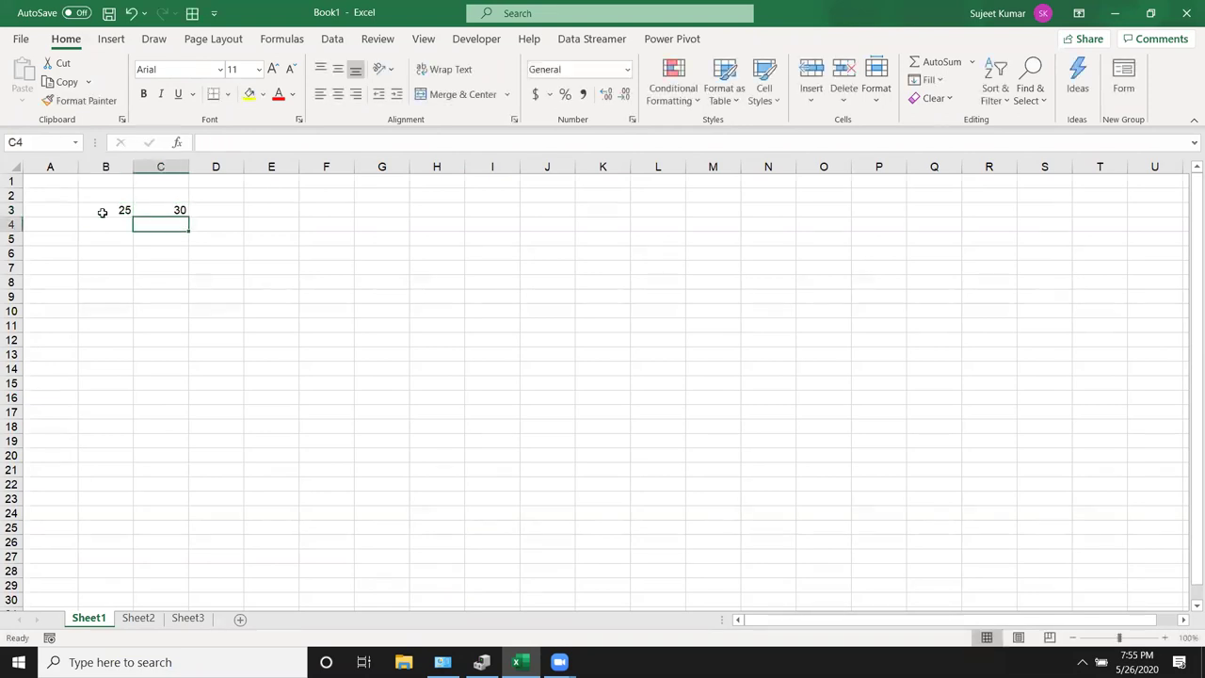
Select B3, C3 and column C in turn to point out the values, ending on E3
click(102, 213)
click(164, 209)
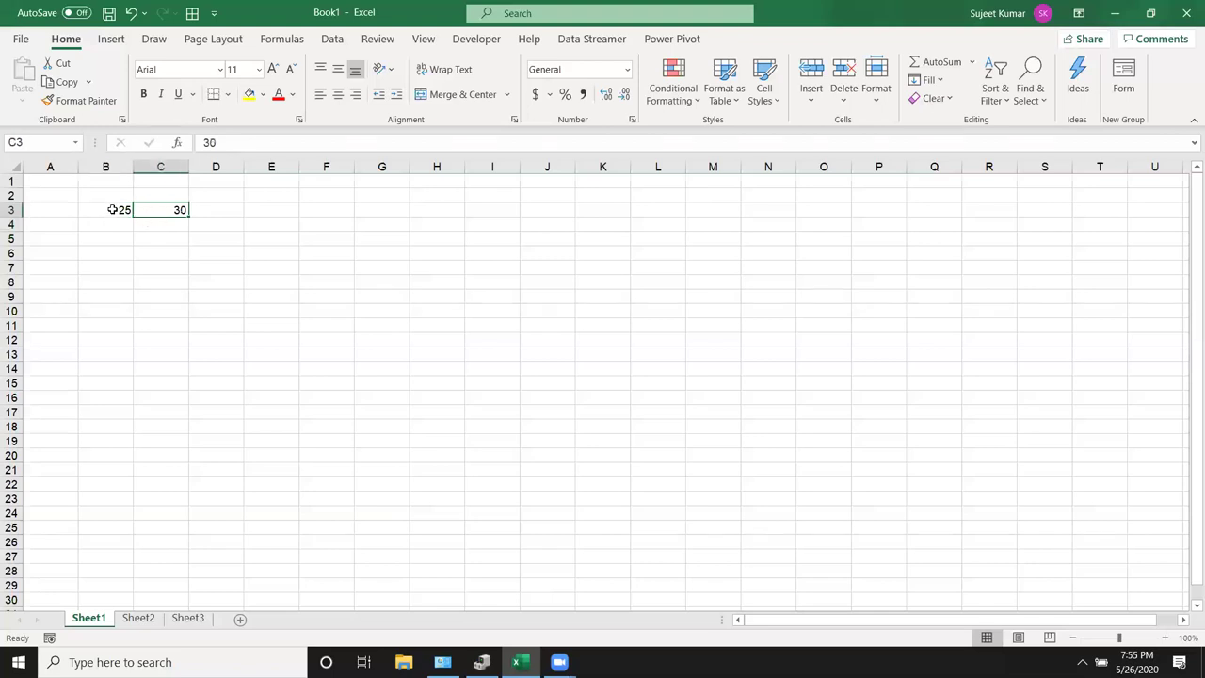
click(112, 209)
click(160, 166)
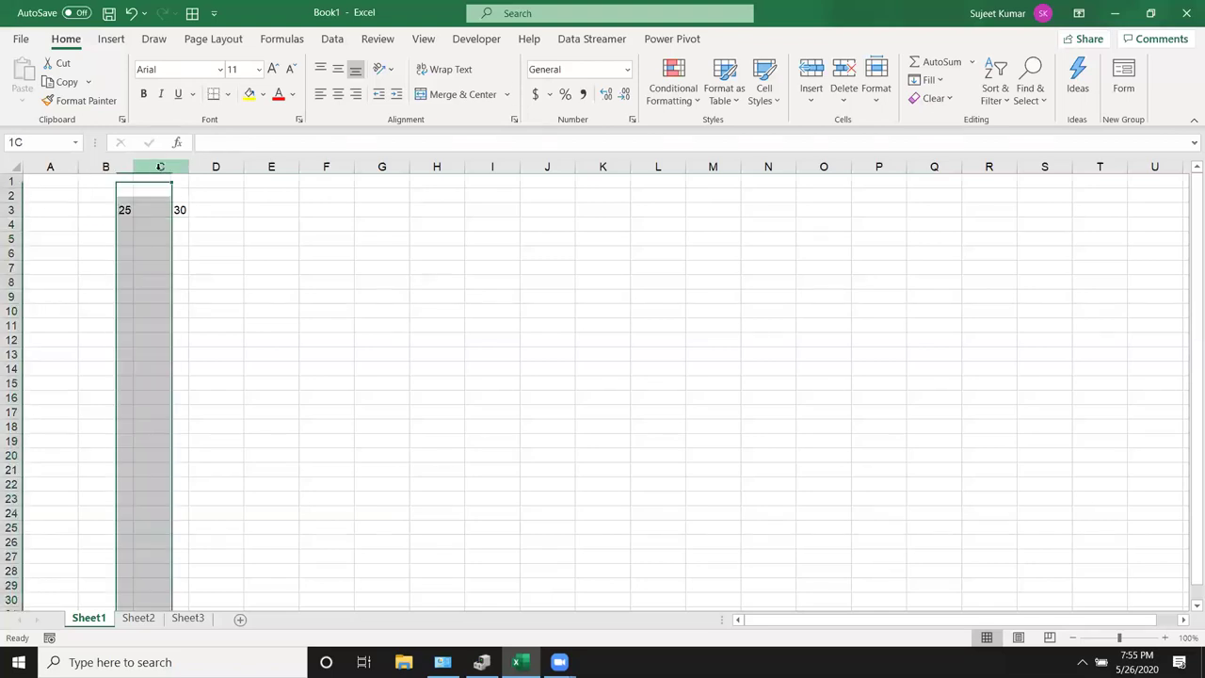
click(161, 213)
click(117, 211)
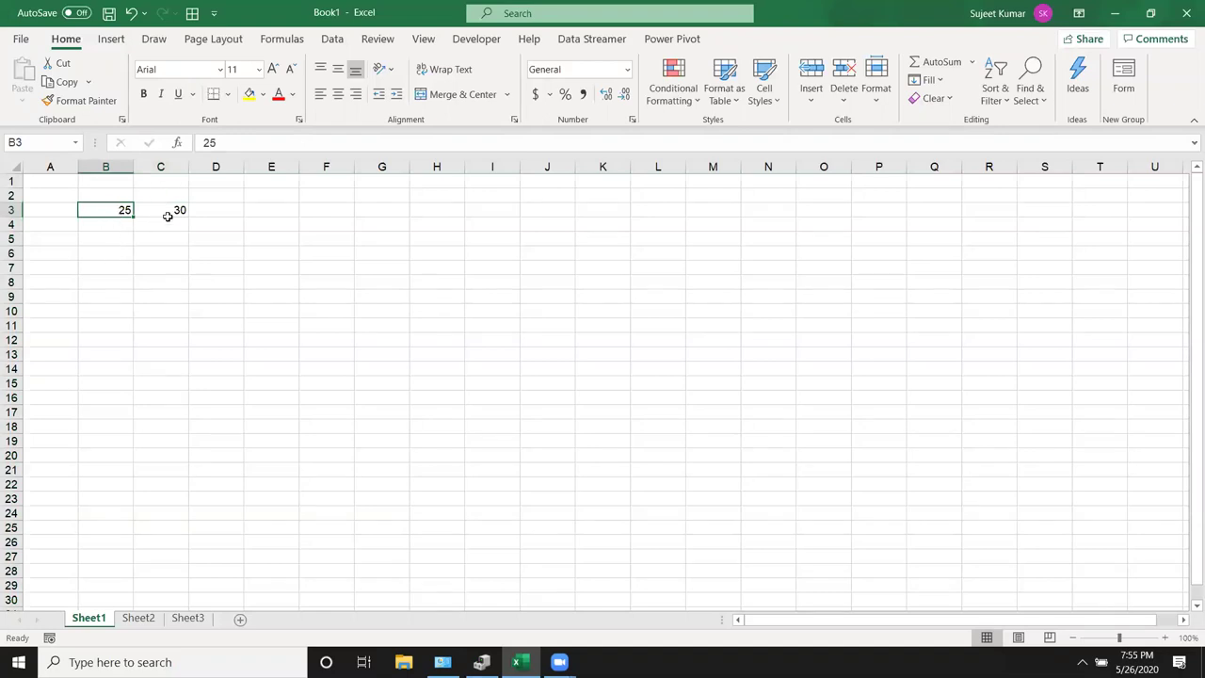
click(168, 215)
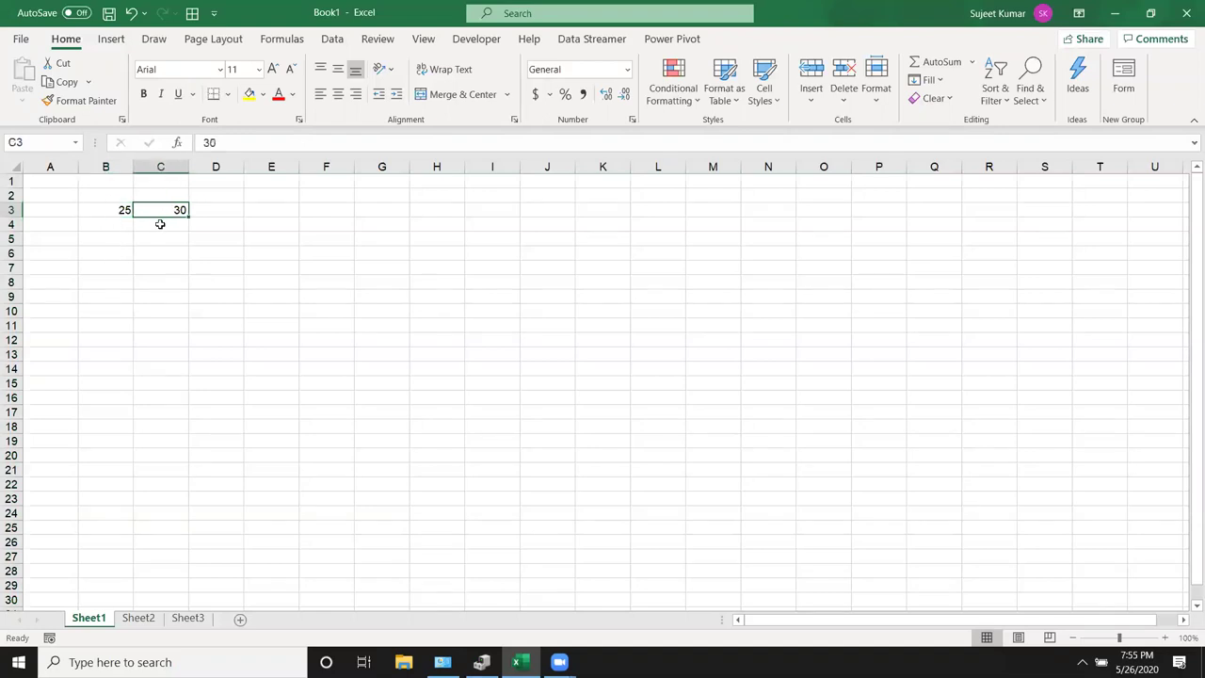
click(269, 210)
Enter the fixed-number formula =25+30 in E3 so it shows 55
text(=)
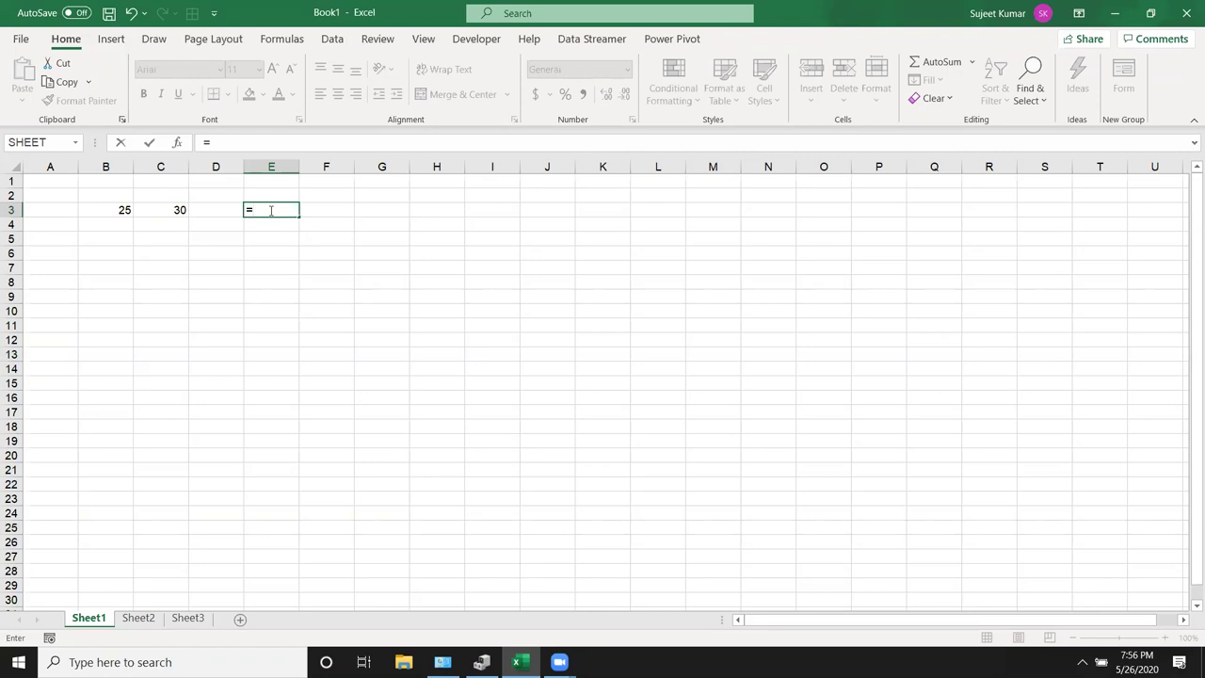
text(25+30)
key(ctrl+Return)
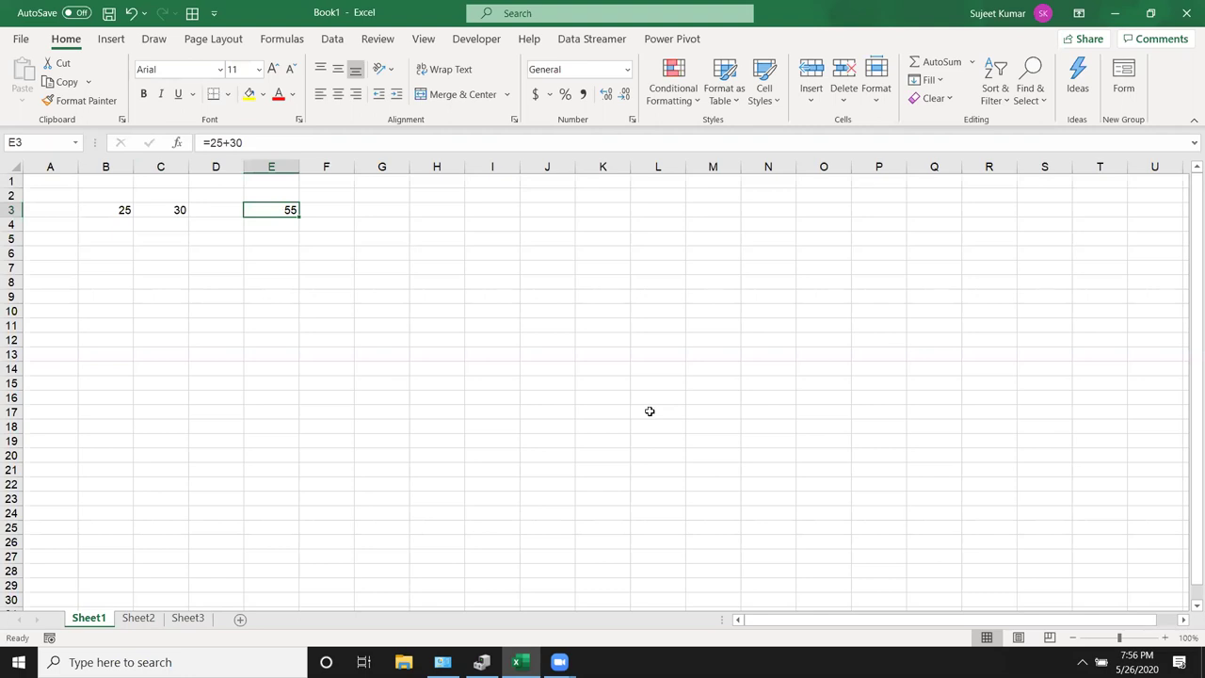
Change C3's value to 35 and move back across toward E3
key(Left)
key(Left)
text(35)
key(Return)
key(Up)
key(Right)
key(Right)
Build =B3+C3 in E3 by pointing at both cells, then reopen it with F2 to show references
text(=)
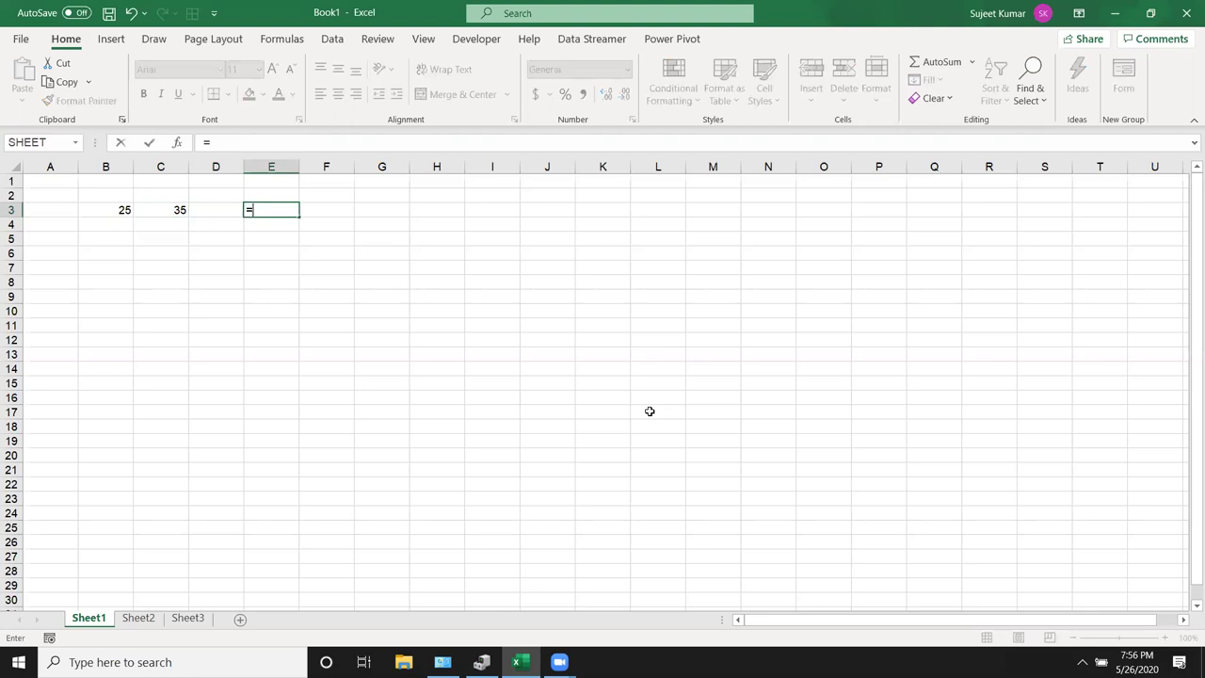
click(111, 214)
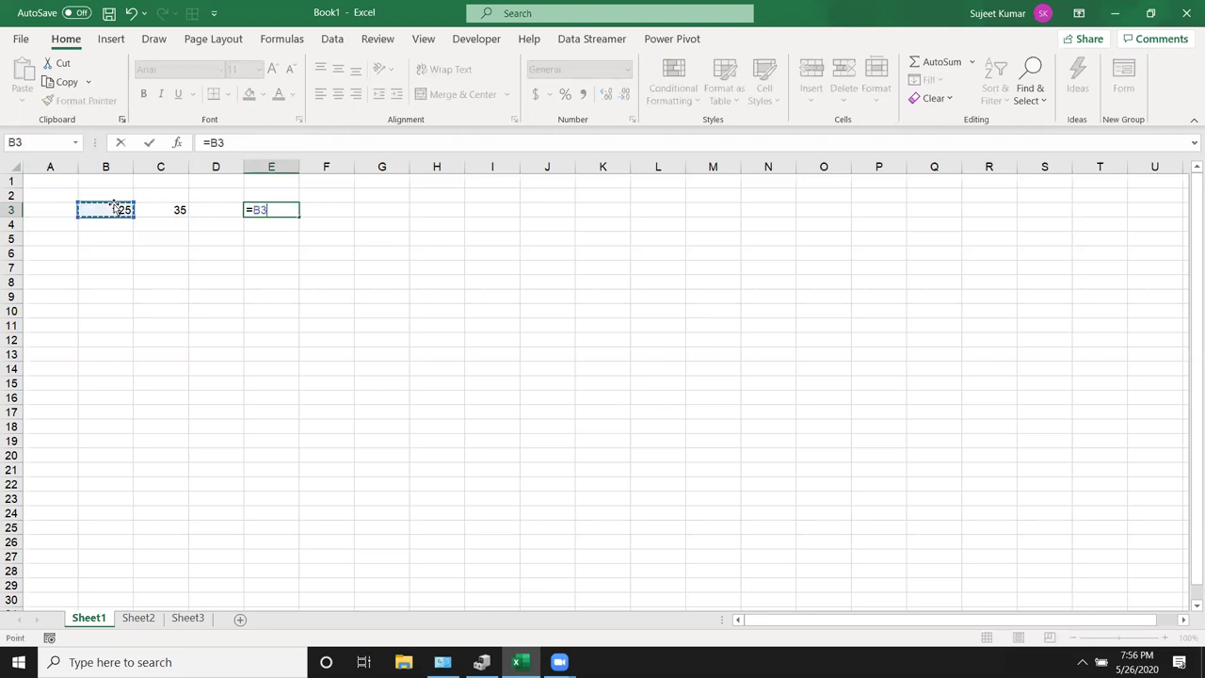
text(+)
click(178, 211)
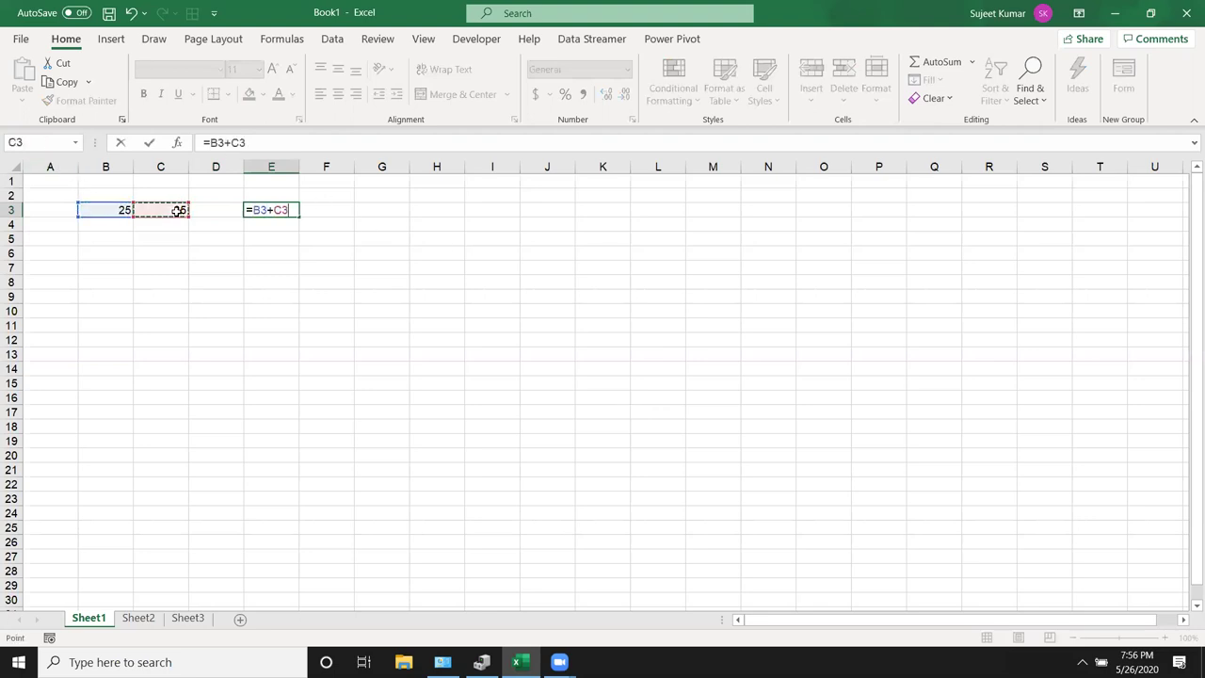
key(Return)
key(Up)
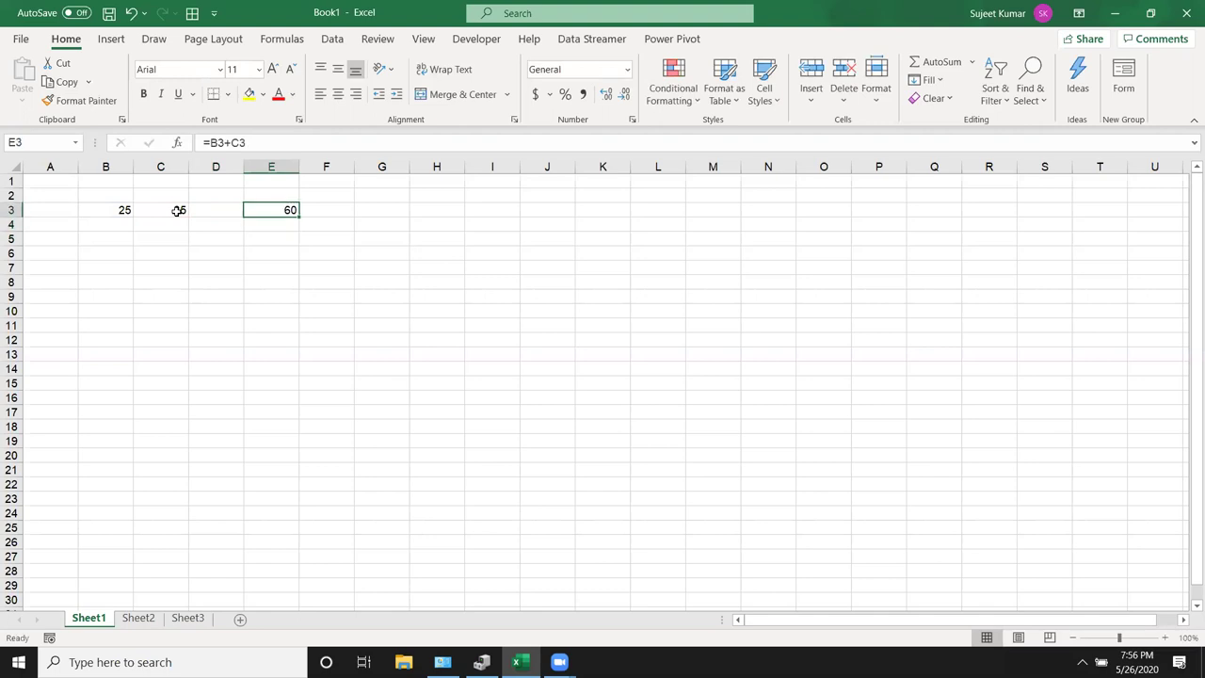
key(F2)
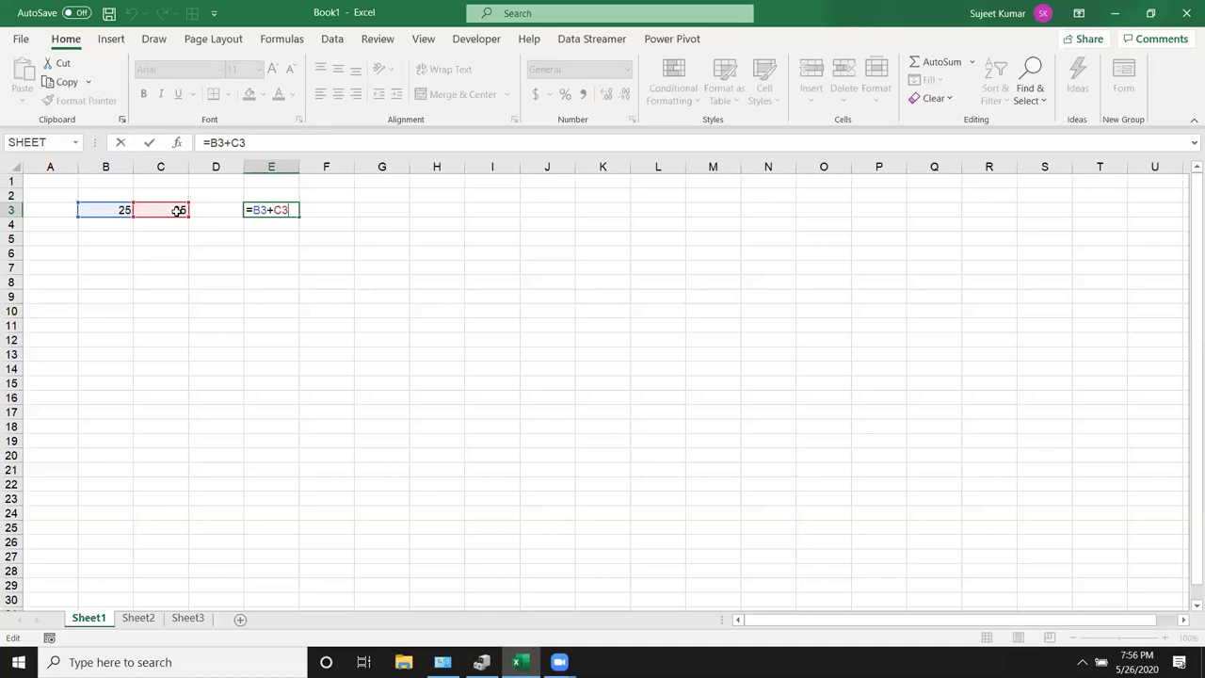
Keep E3's formula and change C3 to 85 so the total updates
key(Return)
key(Left)
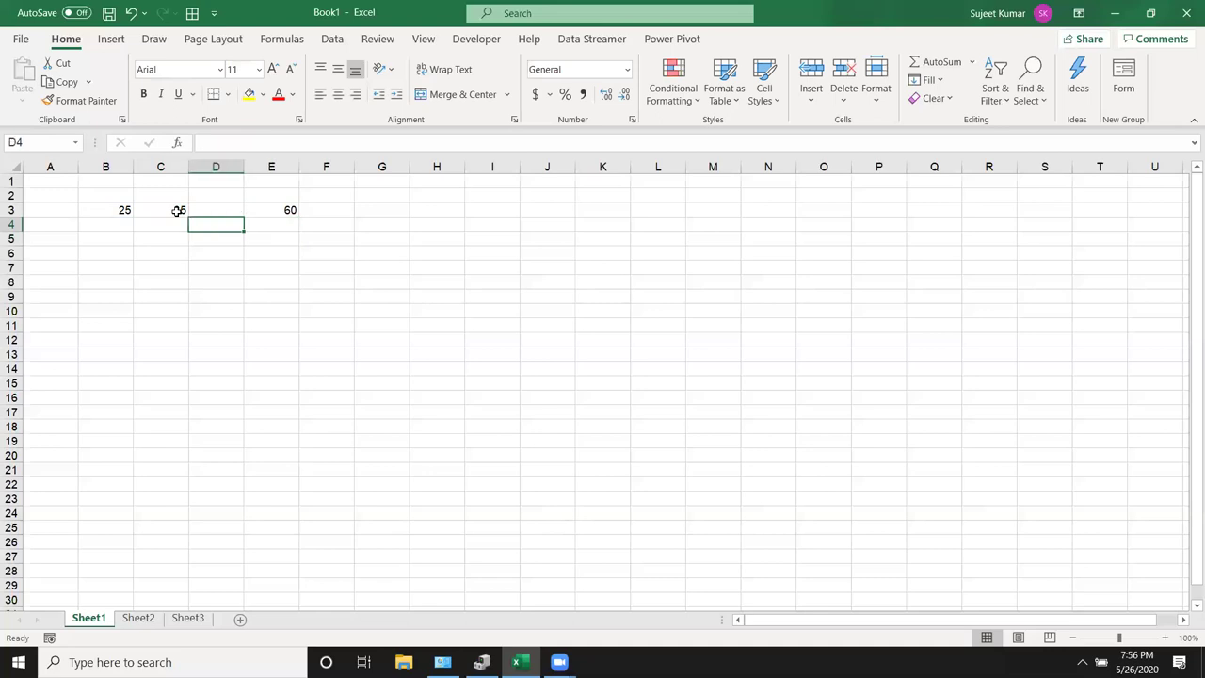
key(Up)
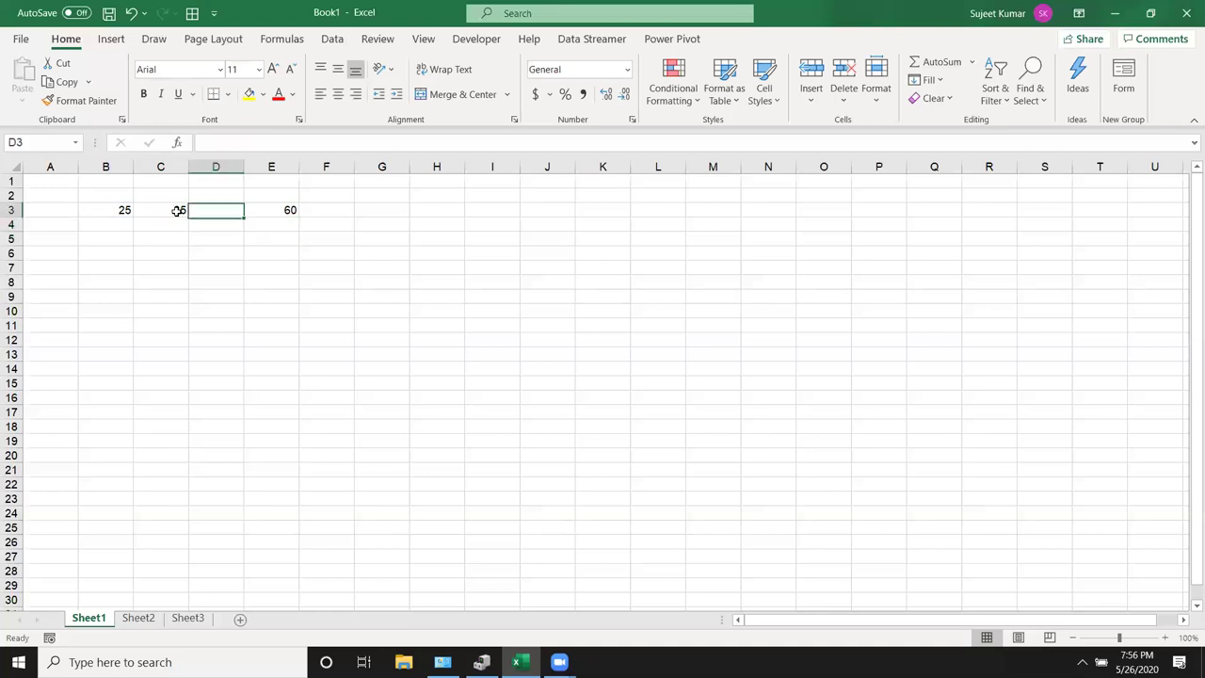
key(Left)
text(85)
key(Return)
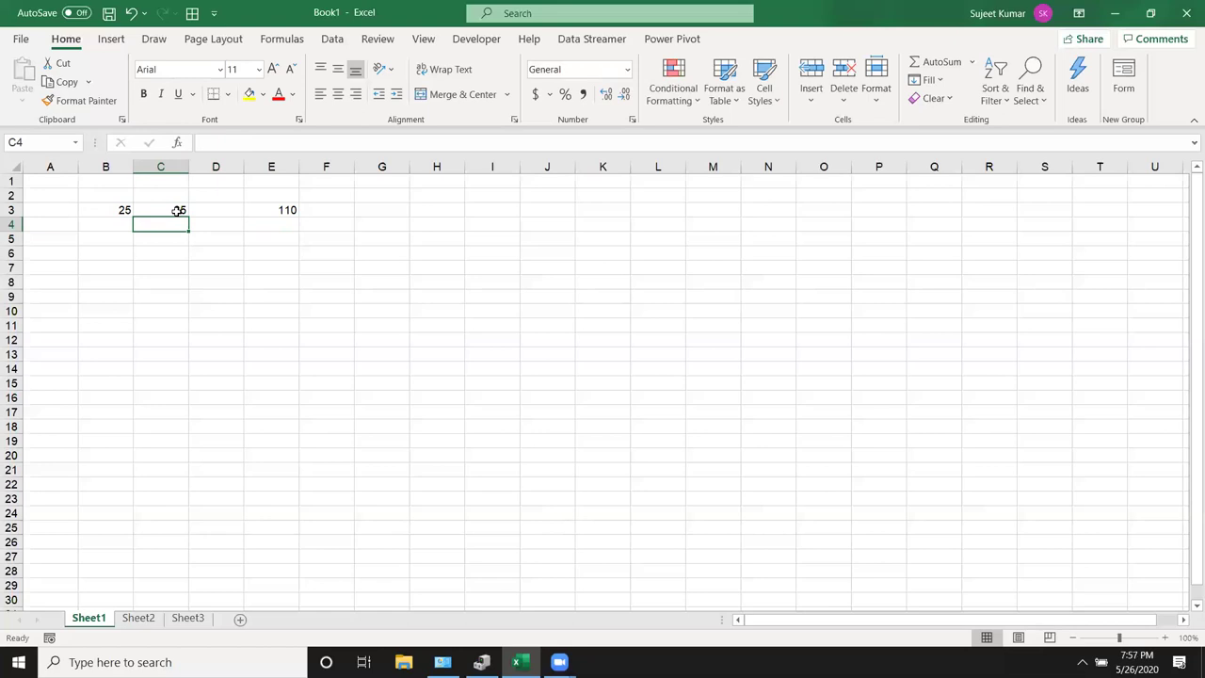
Replace C3's value with 78 so E3 shows 103, then compare B3 and C3
double_click(178, 211)
key(BackSpace)
key(BackSpace)
text(78)
key(Return)
click(178, 211)
key(Left)
key(Right)
key(Left)
key(Right)
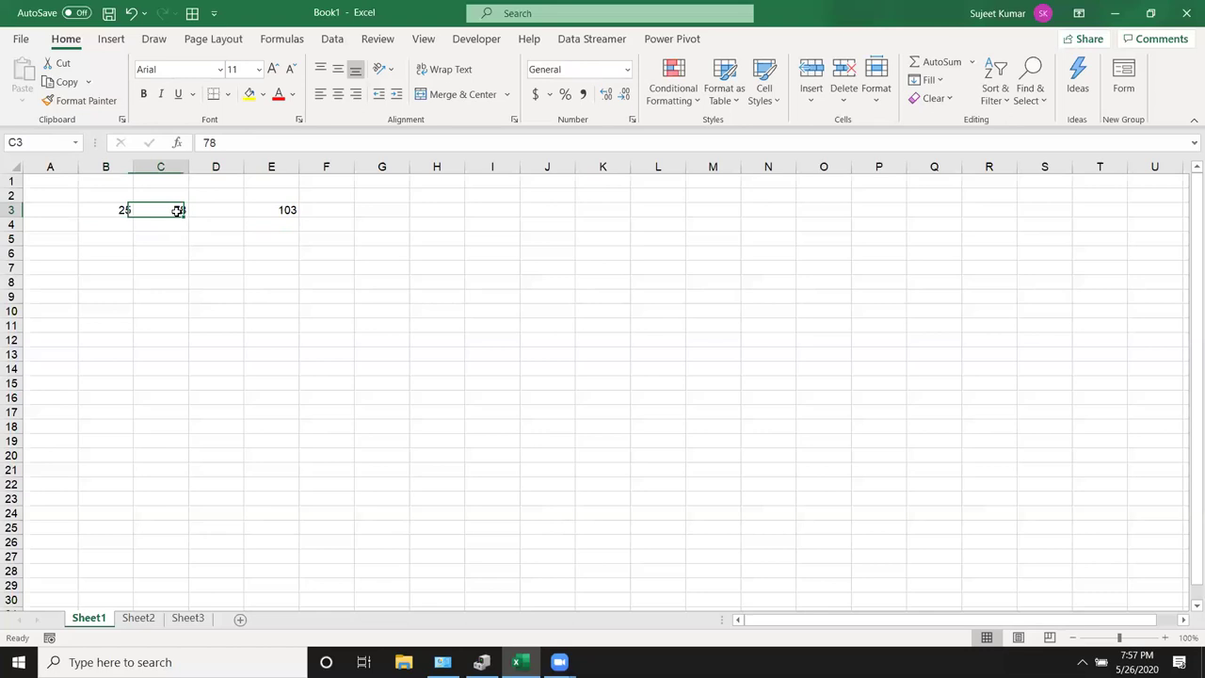
key(Left)
key(Right)
key(Left)
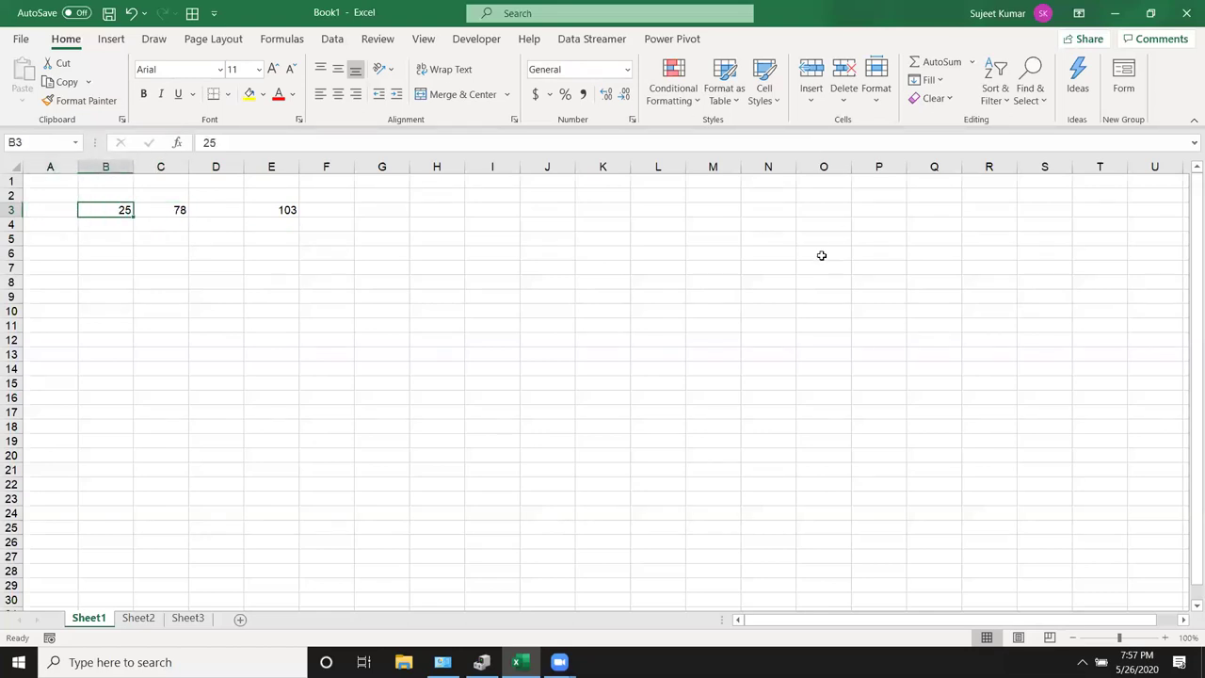
Clear the old numbers from the row 3 block
key(shift+Down)
key(shift+Down)
key(shift+Right)
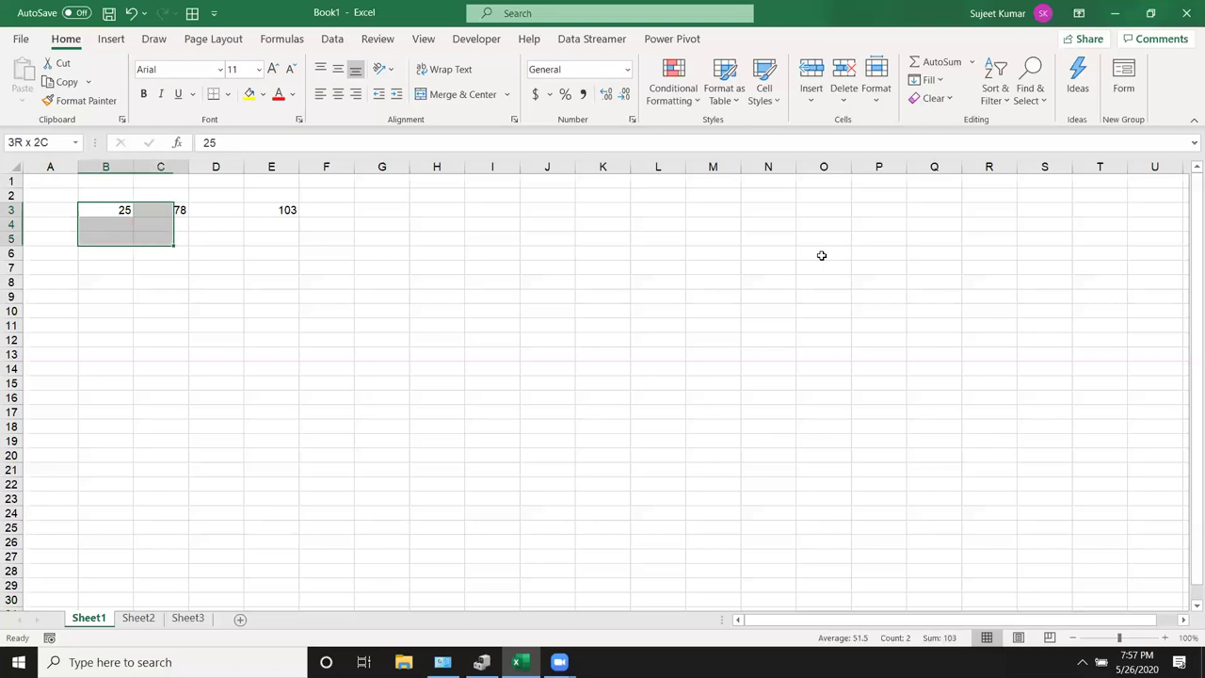
key(shift+Right)
key(shift+Right)
key(shift+Right)
key(Delete)
Enter 85, 36, 25, 45, 32, 25, 85, 36, 12, 36 down A1:A10
key(Home)
key(Up)
key(Up)
text(85 36 )
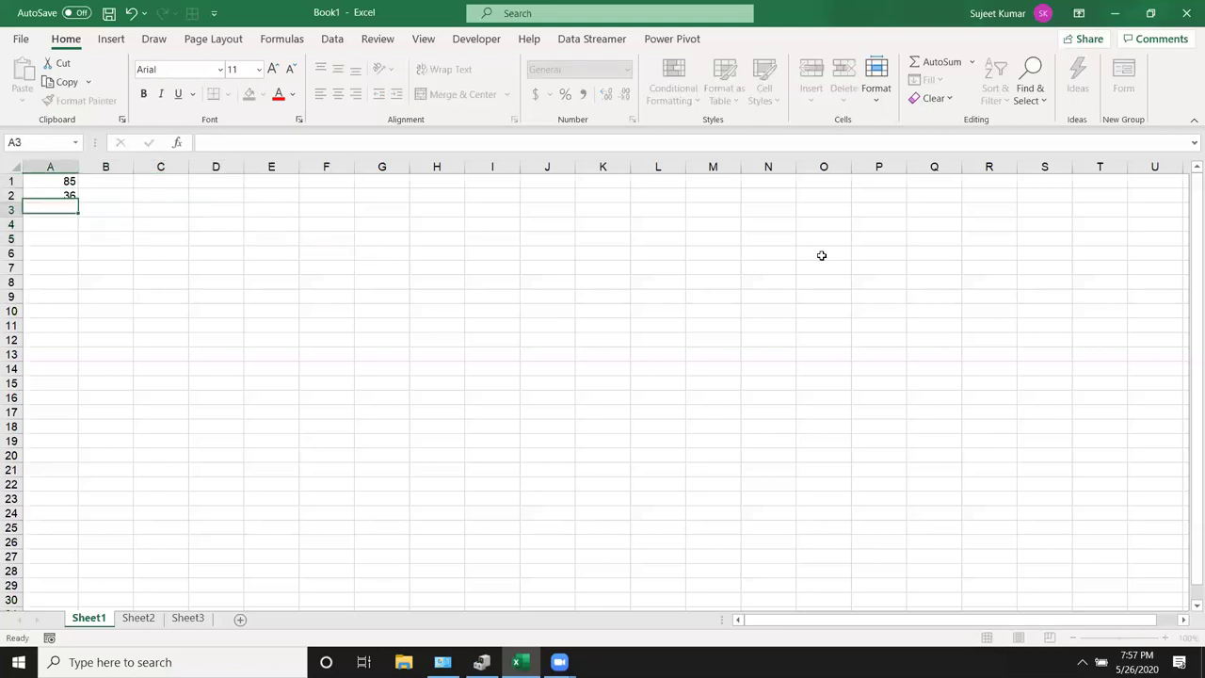
text(25)
key(Return)
text(45 32 25 85 36 12 36)
key(Return)
key(Up)
key(Up)
key(Up)
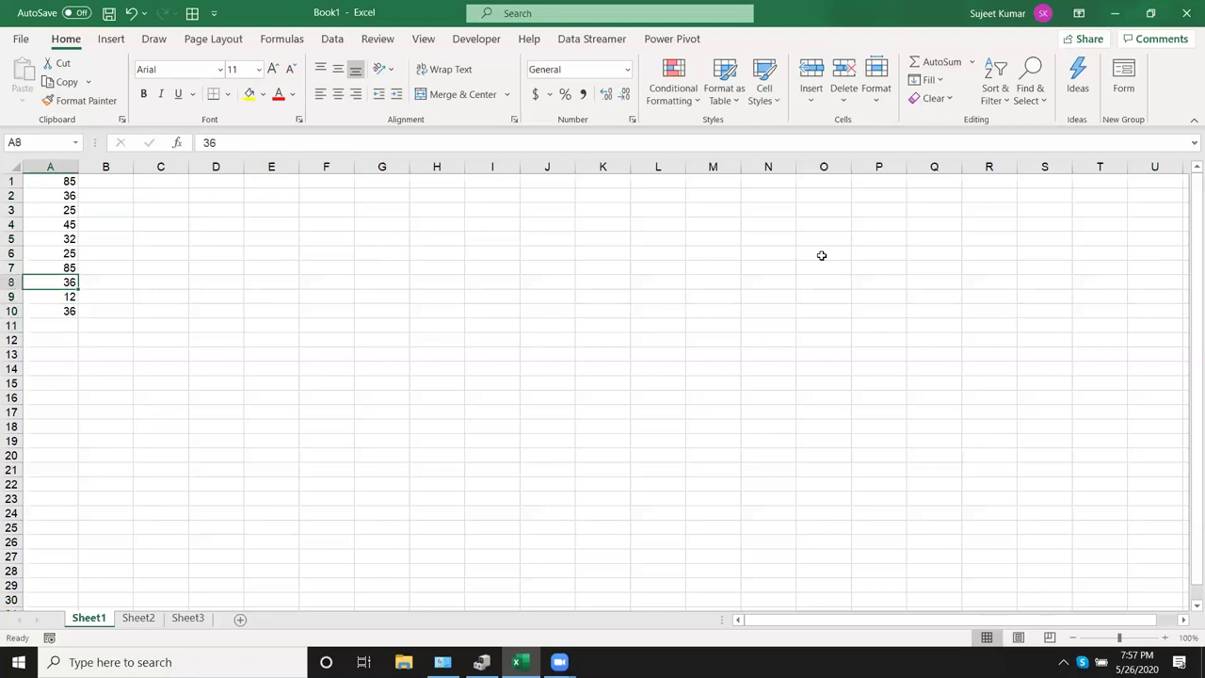
Start the formula =A1+20 in cell B1
key(ctrl+Home)
key(Right)
text(=)
key(Left)
text(+20)
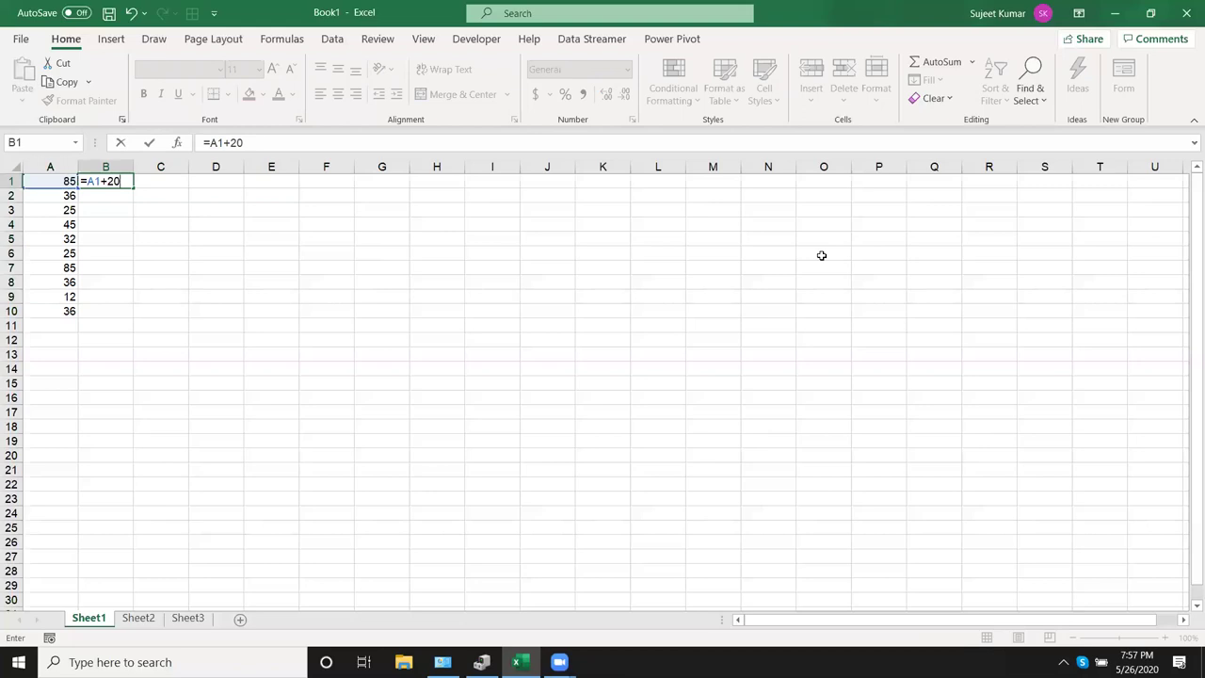
Enter =A1+20 in B1, fill it down to B10, and inspect B2's =A2+20
key(Return)
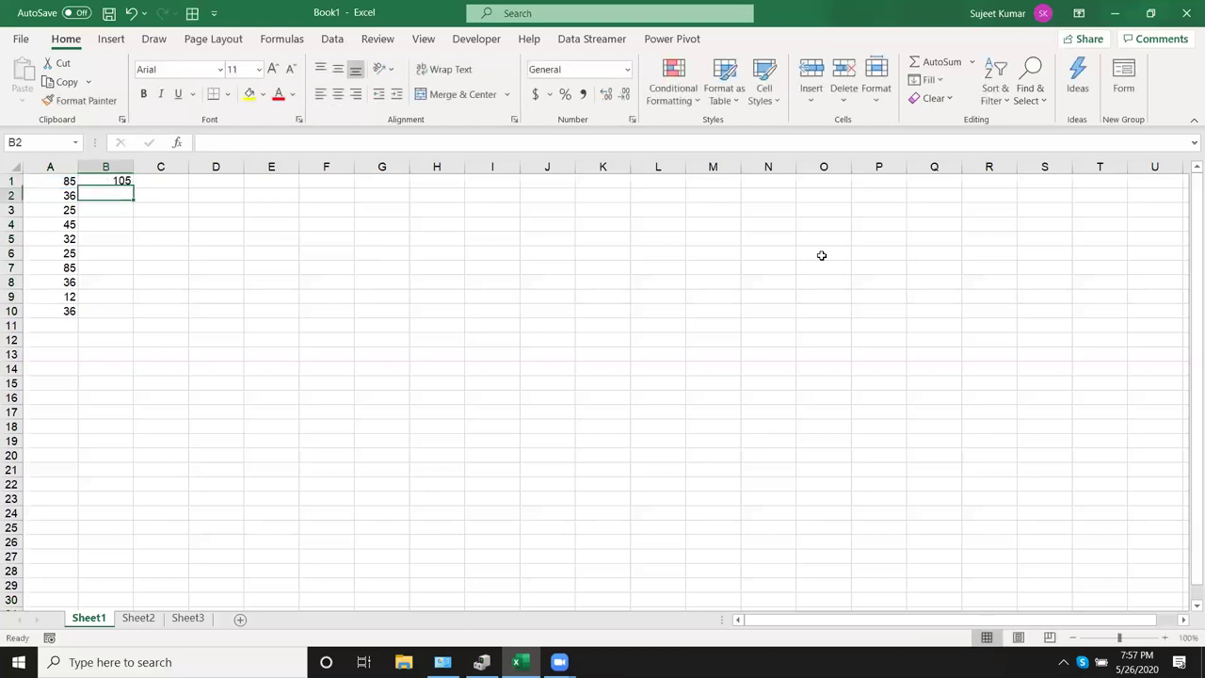
key(Up)
key(Down)
key(Up)
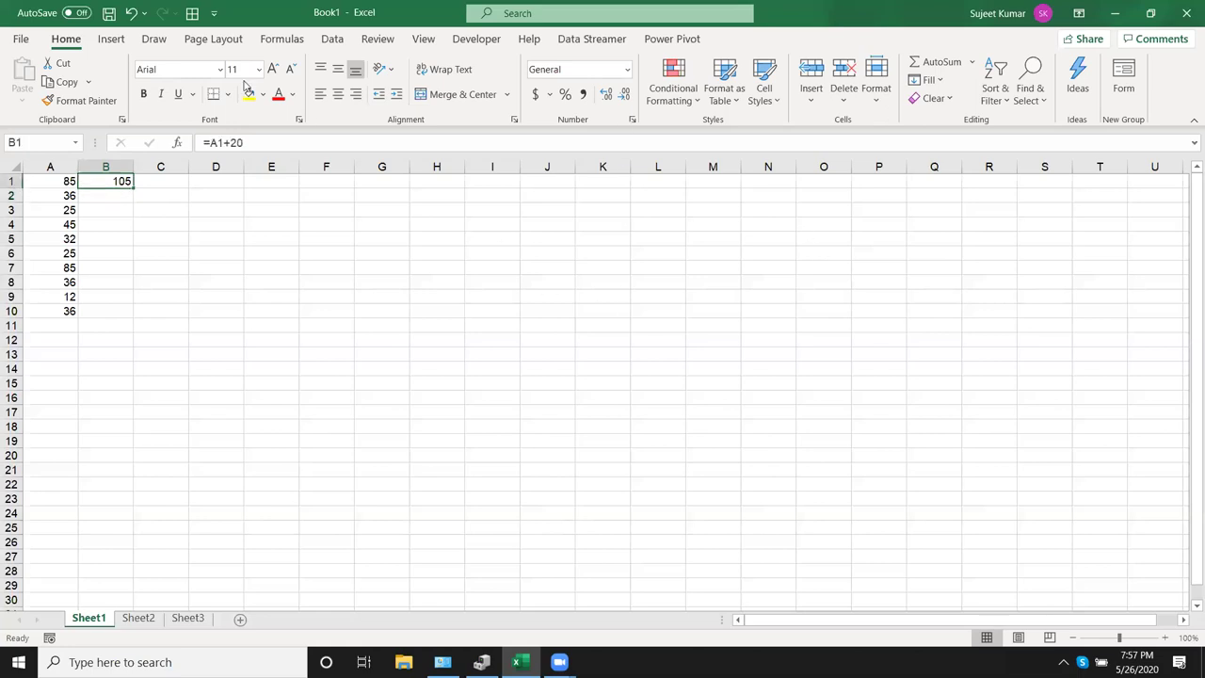
double_click(134, 187)
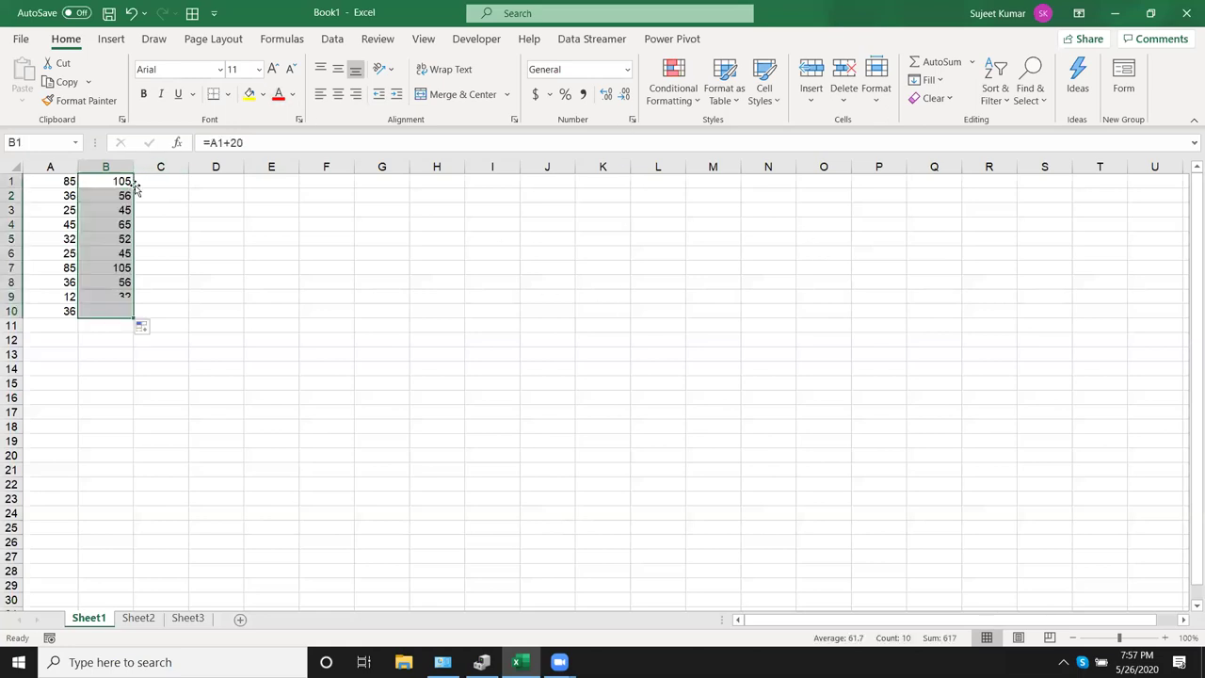
key(Down)
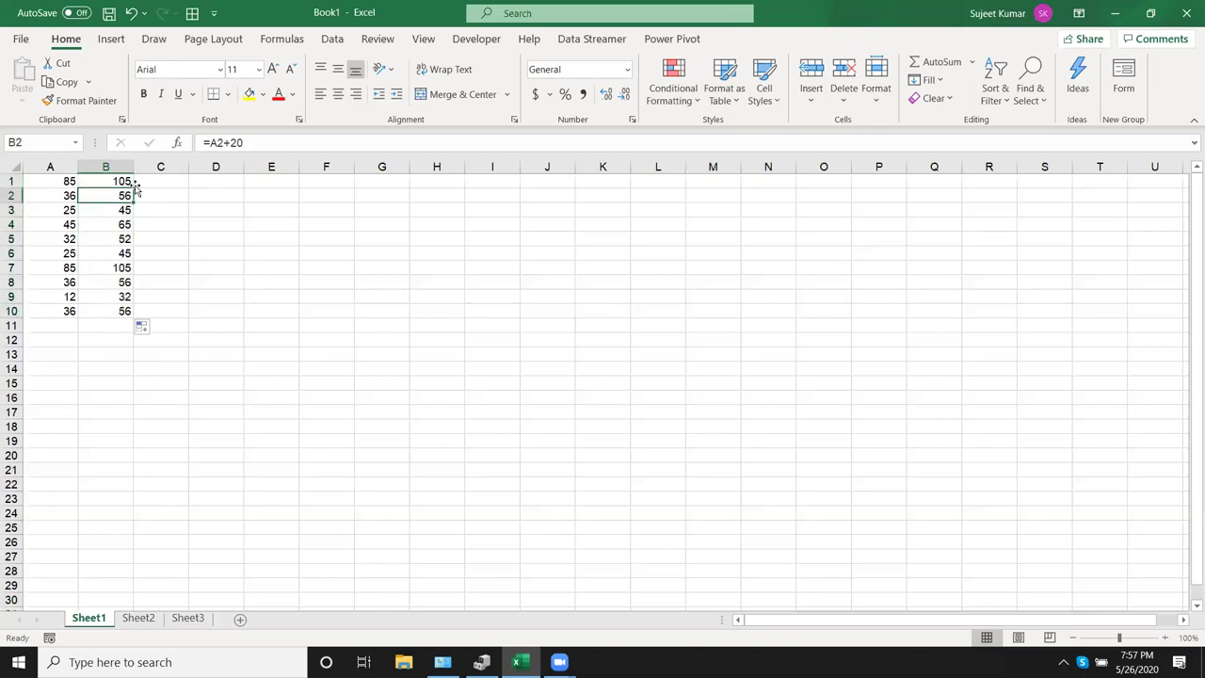
key(F2)
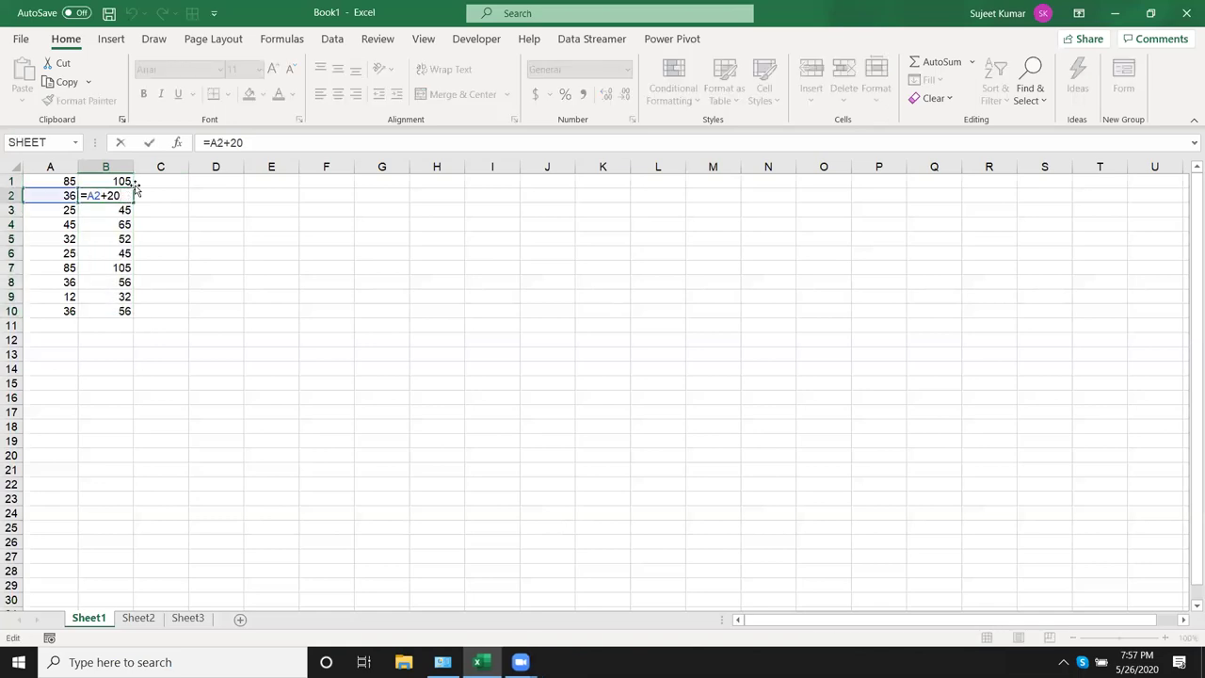
key(Return)
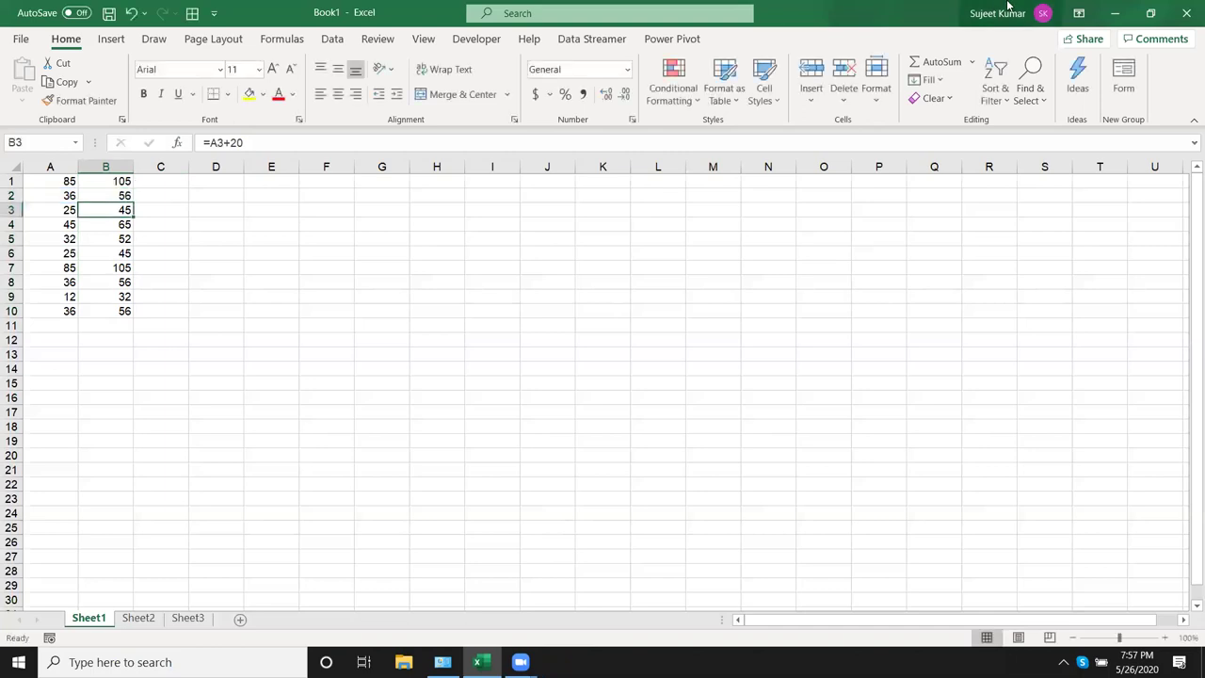
key(Down)
key(Down)
key(Down)
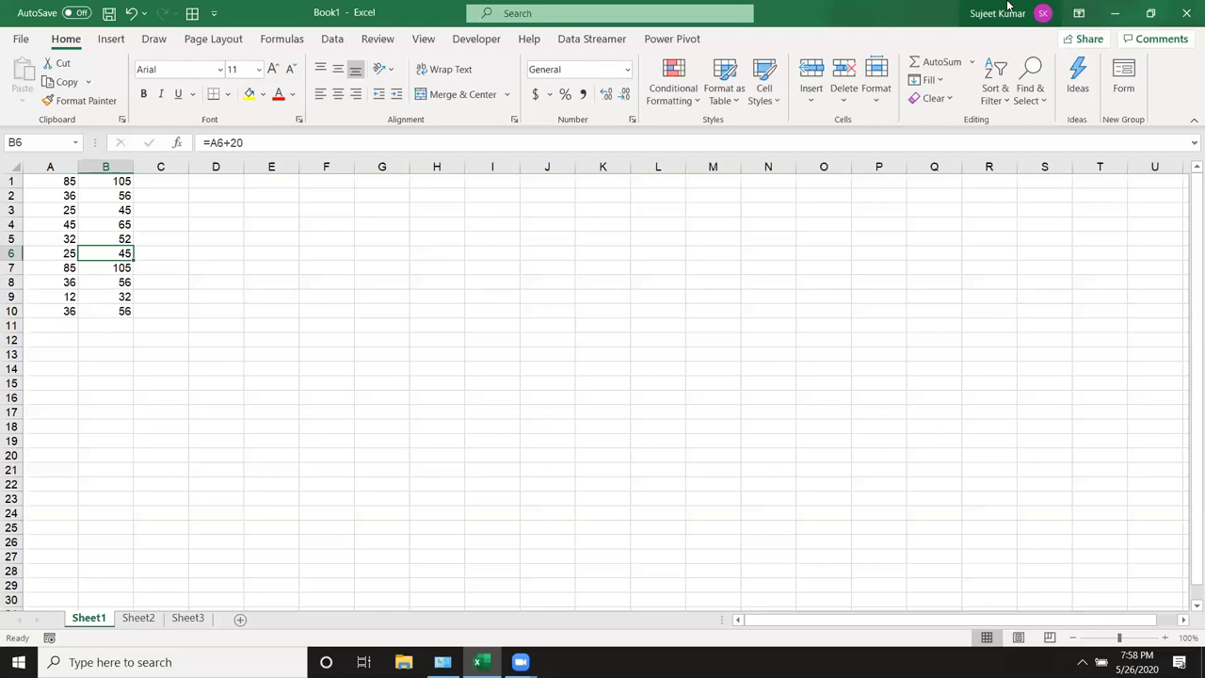
Clear the filled formulas from B1:B10
key(ctrl+Up)
key(ctrl+shift+Down)
key(Delete)
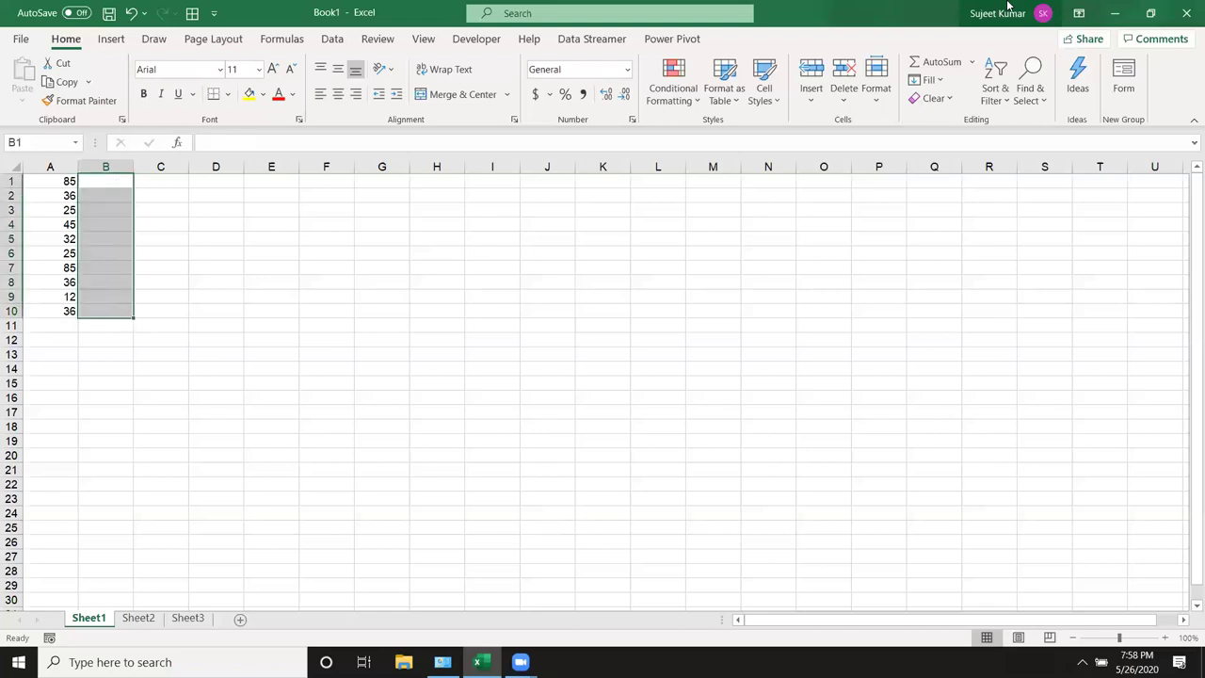
key(ctrl+shift+Up)
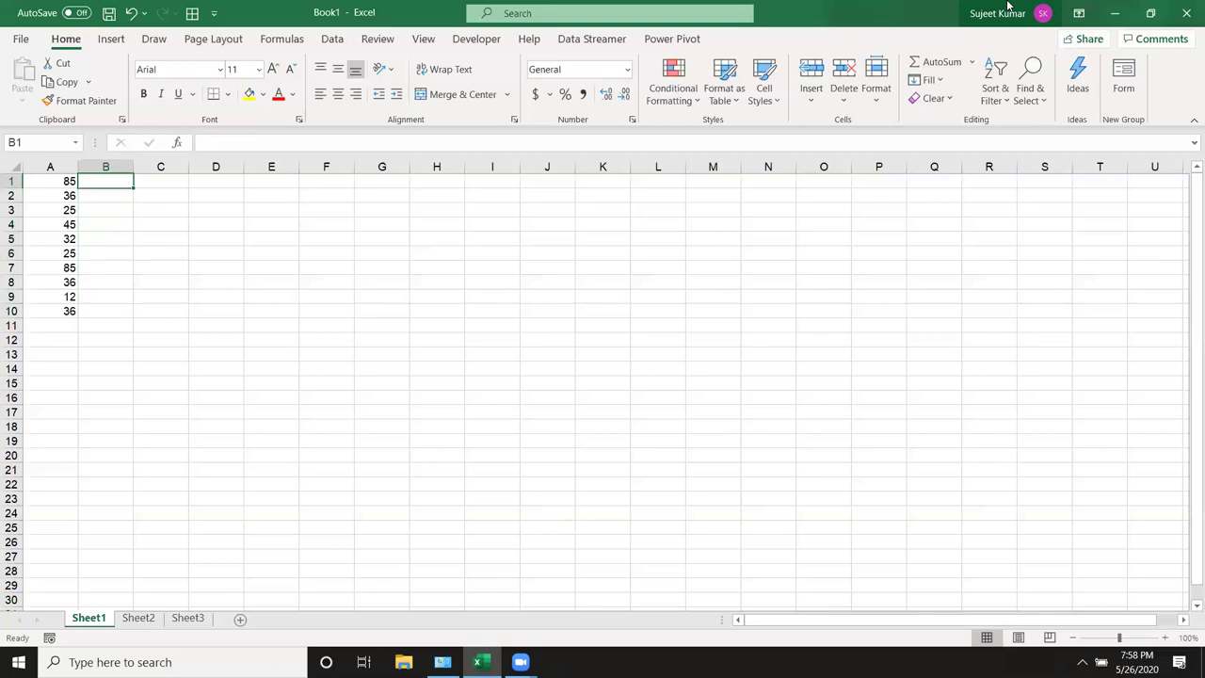
Put the value 20 in cell D1
key(Right)
key(Left)
key(Right)
key(Right)
text(20)
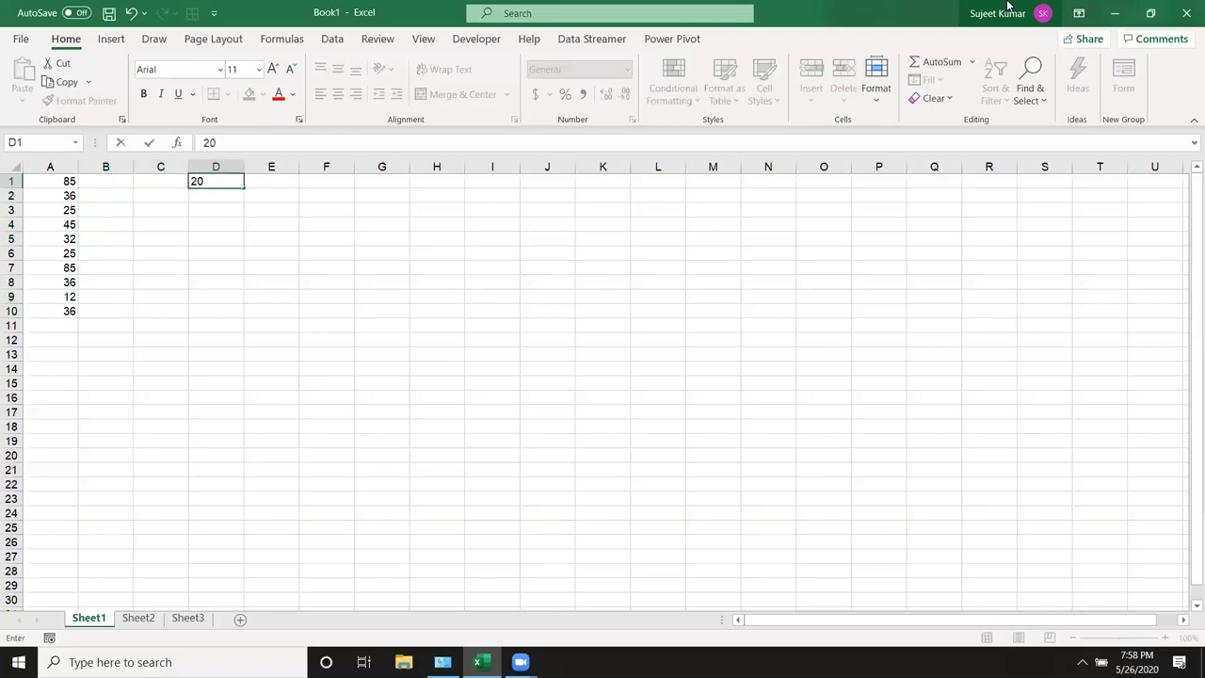
key(Return)
Enter =A1+D1 in B1 to show 105 and drag it down into B2
key(Up)
key(Left)
key(Left)
key(Left)
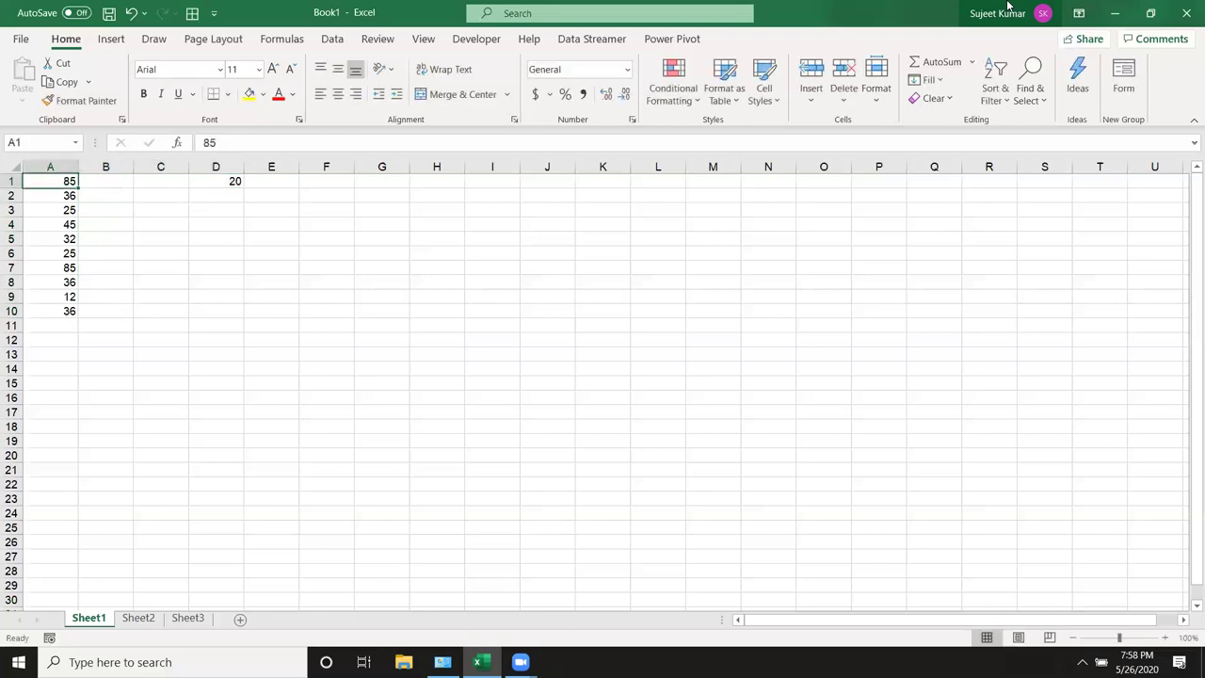
key(ctrl+shift+Down)
key(Up)
key(Right)
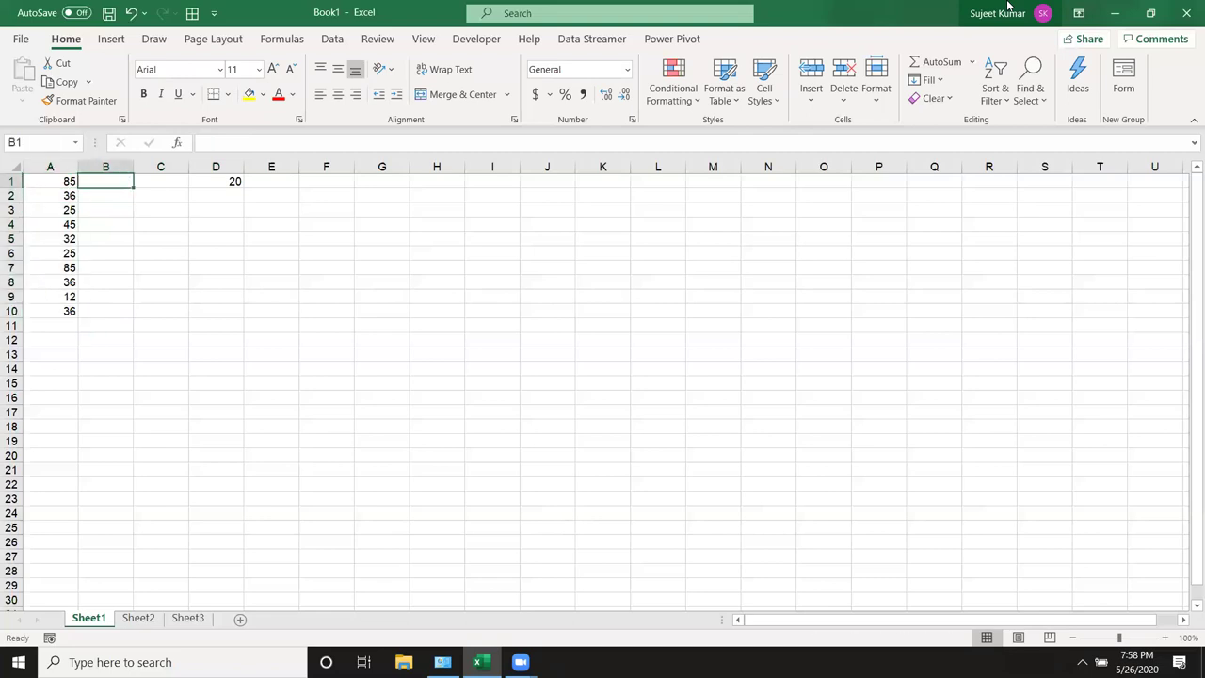
text(=)
key(Left)
text(+)
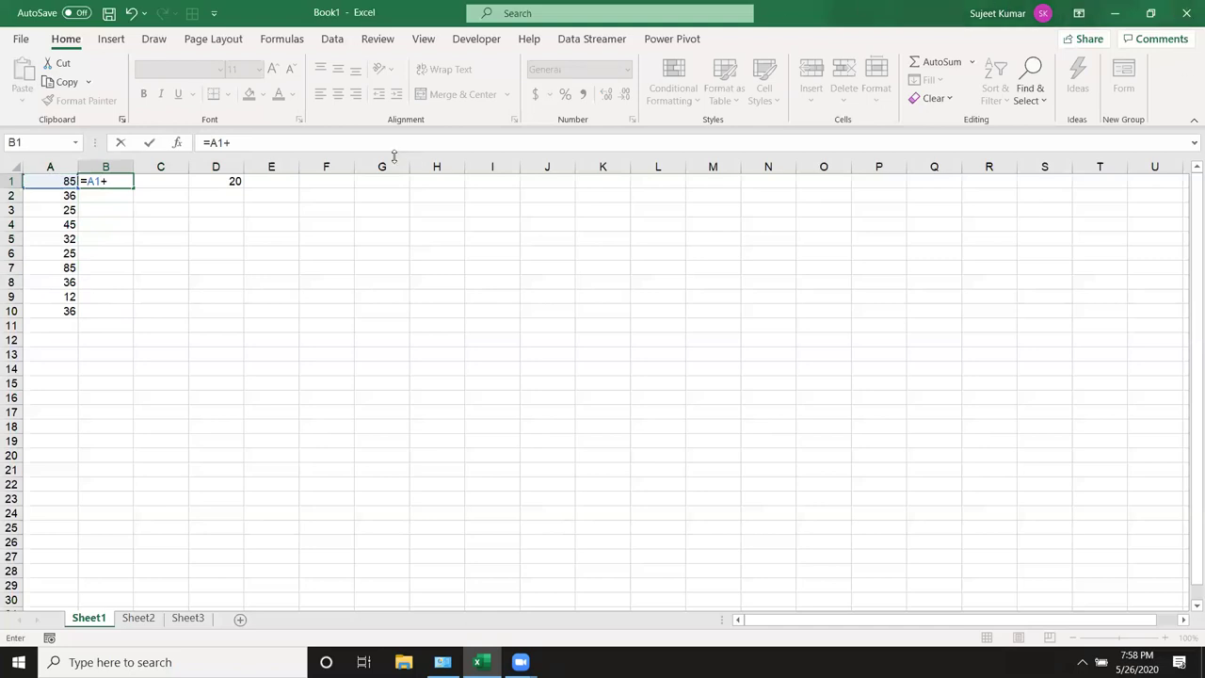
click(236, 180)
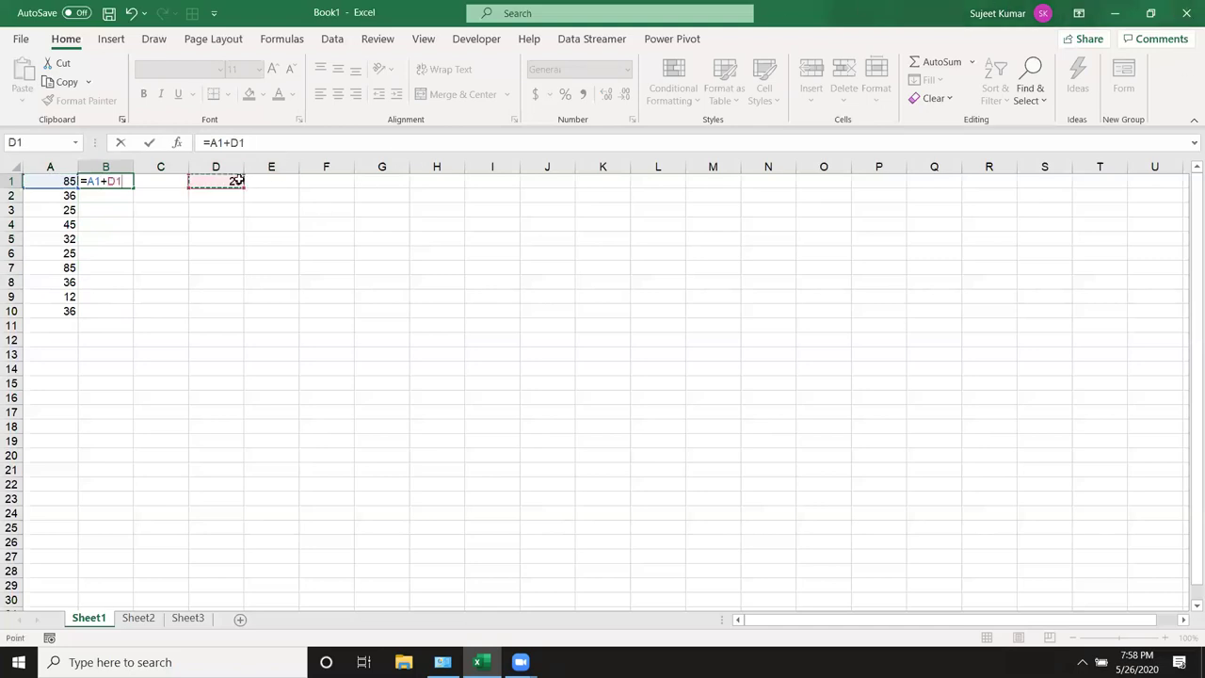
key(Return)
key(Up)
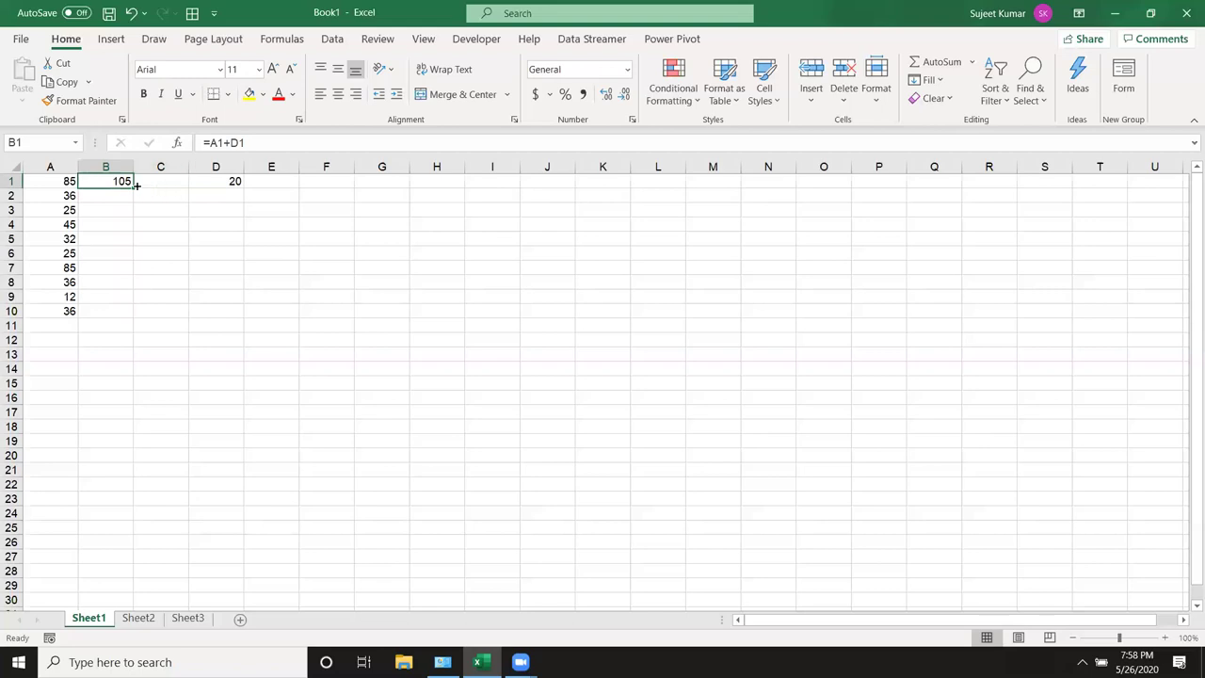
drag(134, 188, 123, 194)
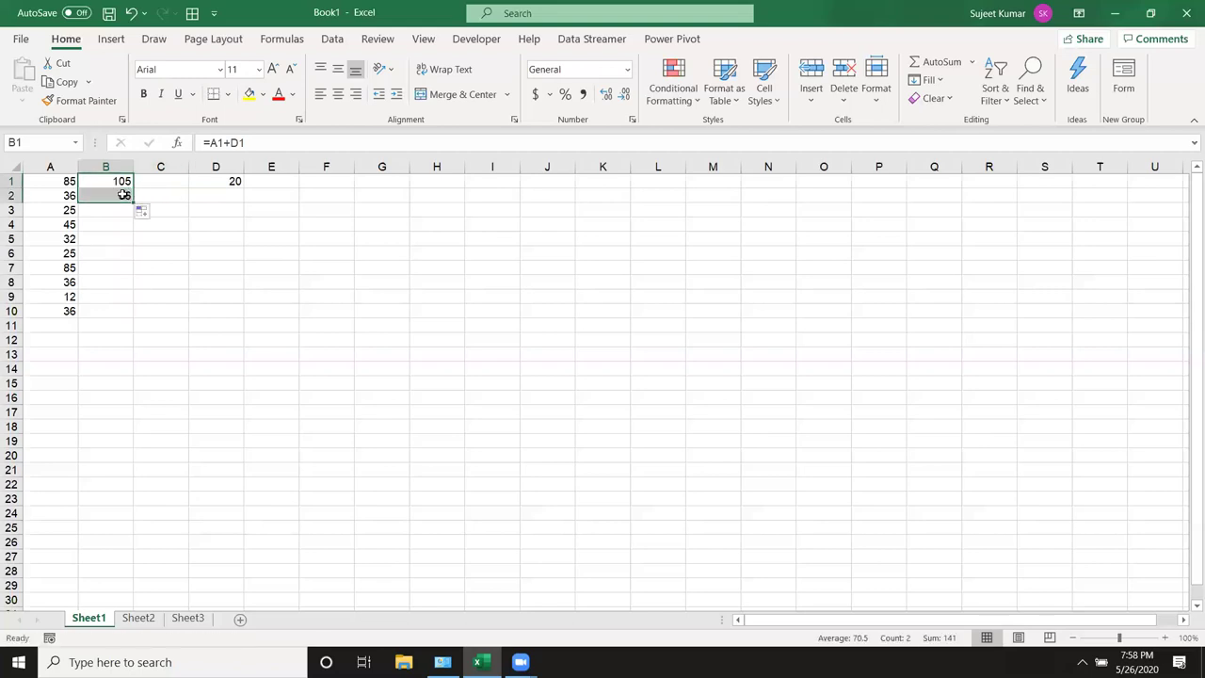
Inspect B2's copied formula =A2+D2 and leave it unchanged
double_click(123, 194)
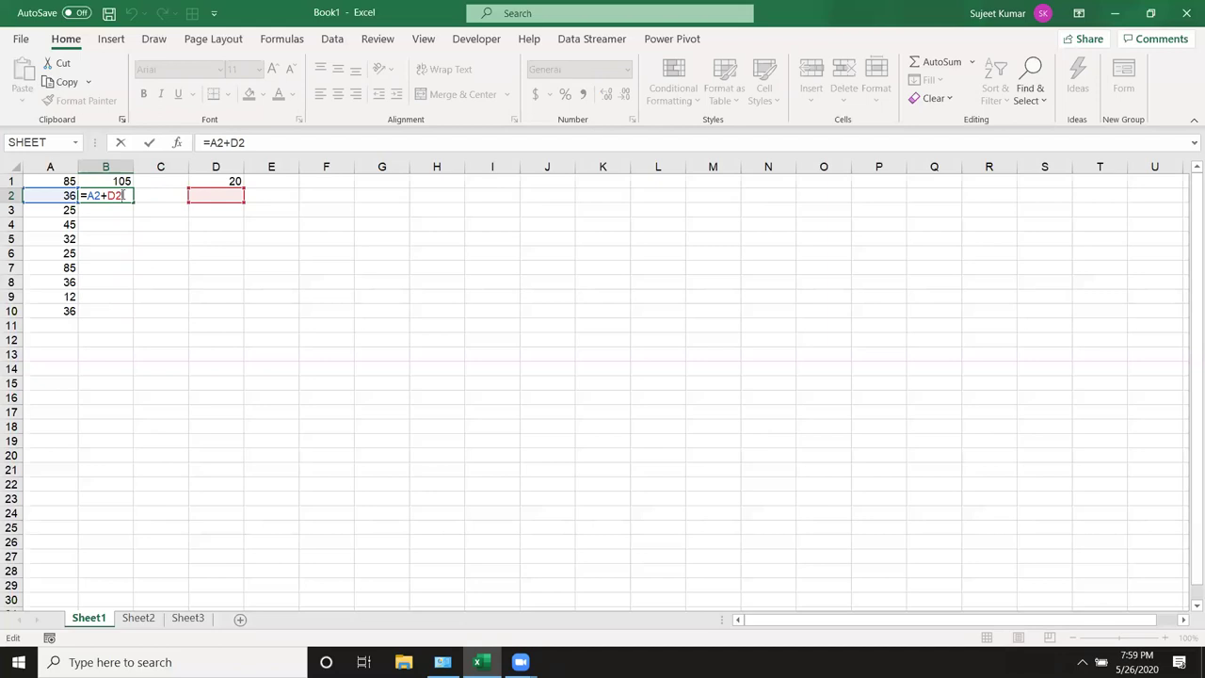
key(ctrl+Return)
key(Up)
Re-enter =A1+D1 in B1, fill it down, then undo to empty column B
text(=)
key(Left)
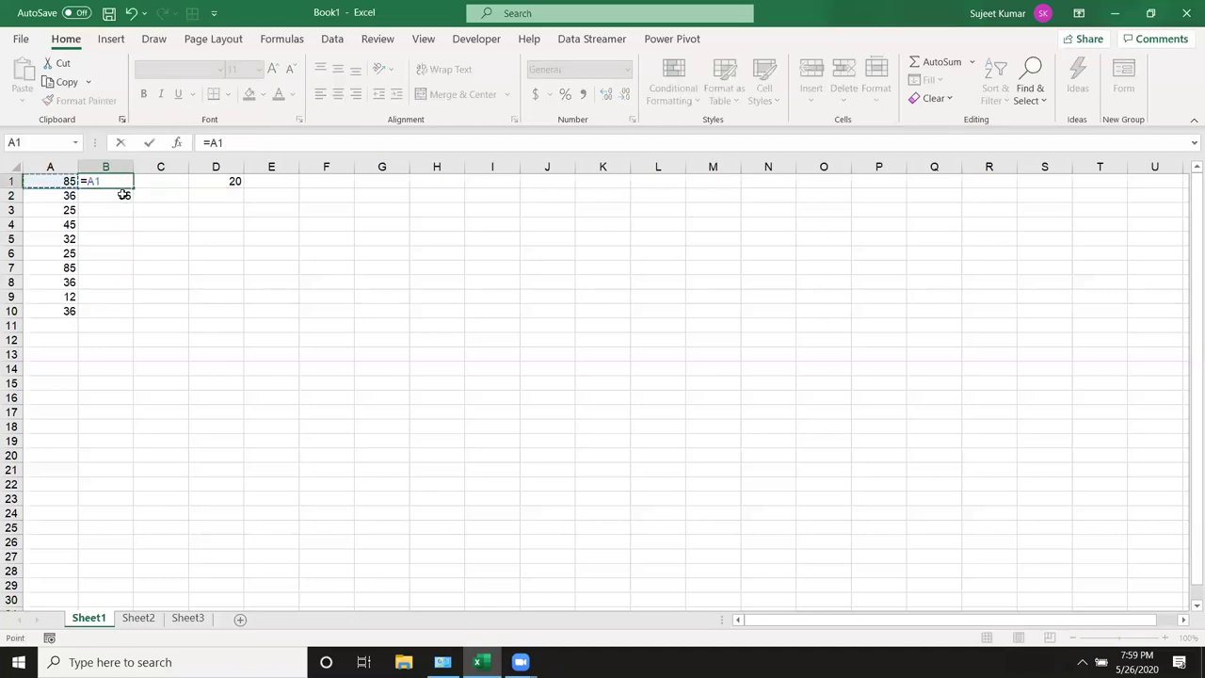
text(+)
key(Right)
key(Right)
key(Return)
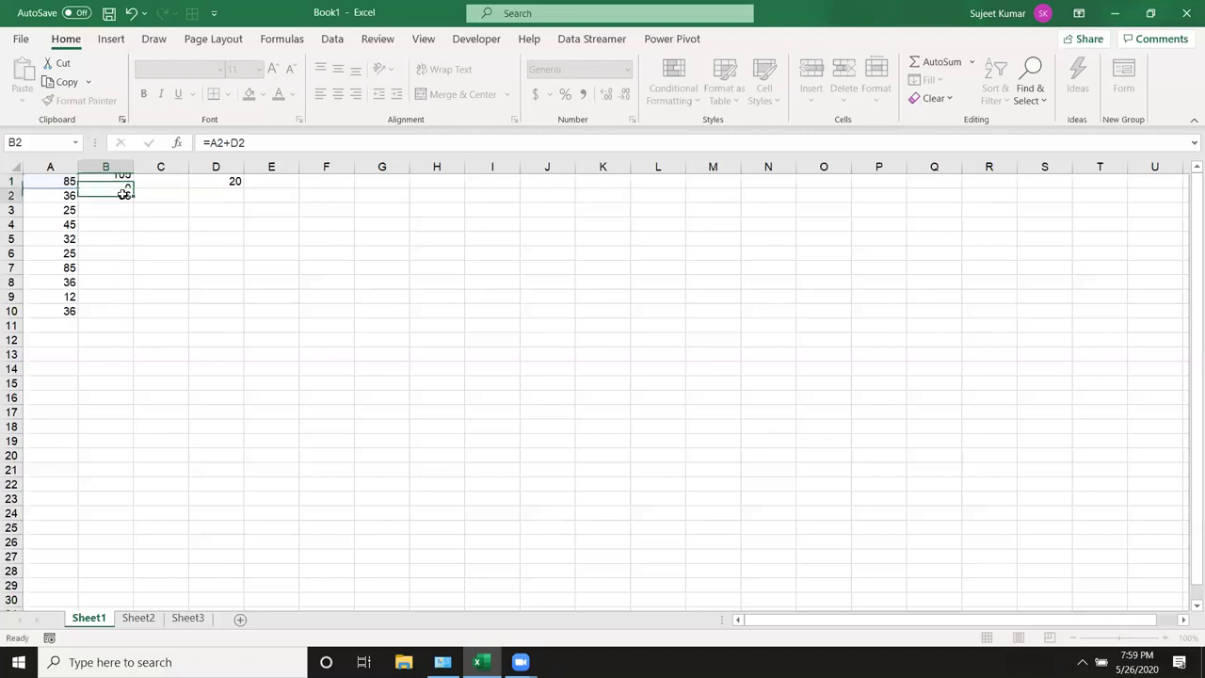
key(Up)
double_click(123, 193)
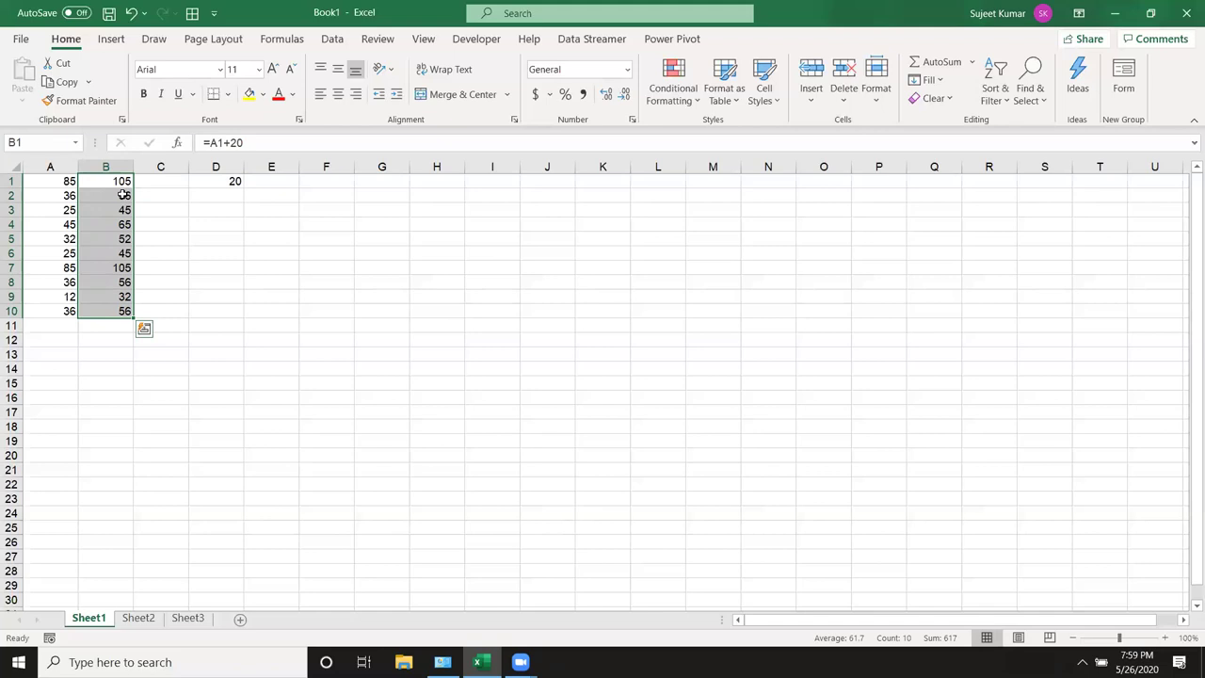
key(ctrl+z)
key(ctrl+z)
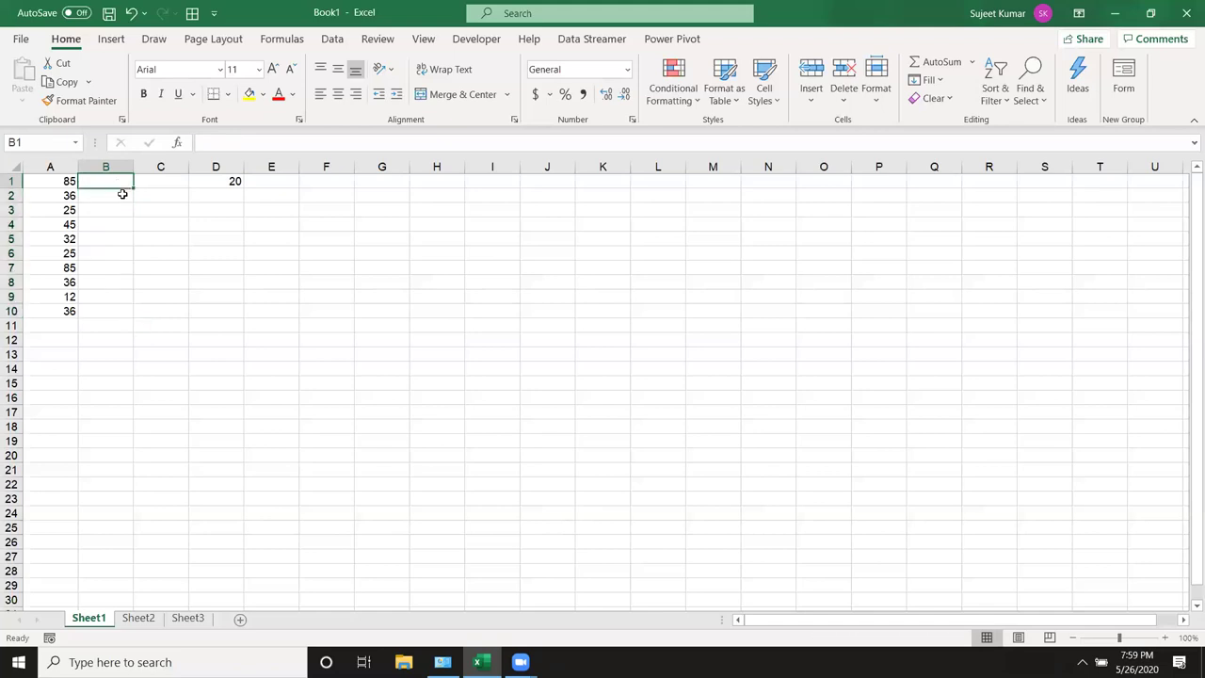
Re-enter the formula =A1+D1 in cell B1
text(=A1+)
key(Right)
key(Right)
key(Right)
key(Left)
key(Return)
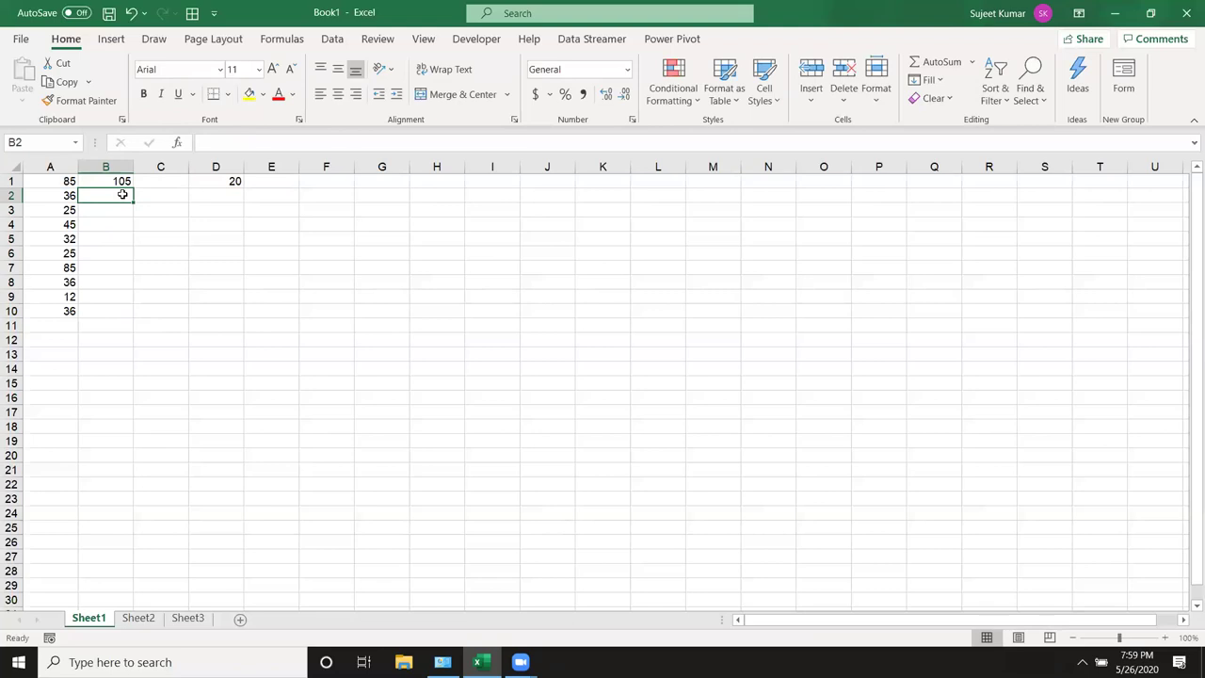
Change B1's formula to =A1+D$1 and copy it into B2 with Ctrl+D
key(Up)
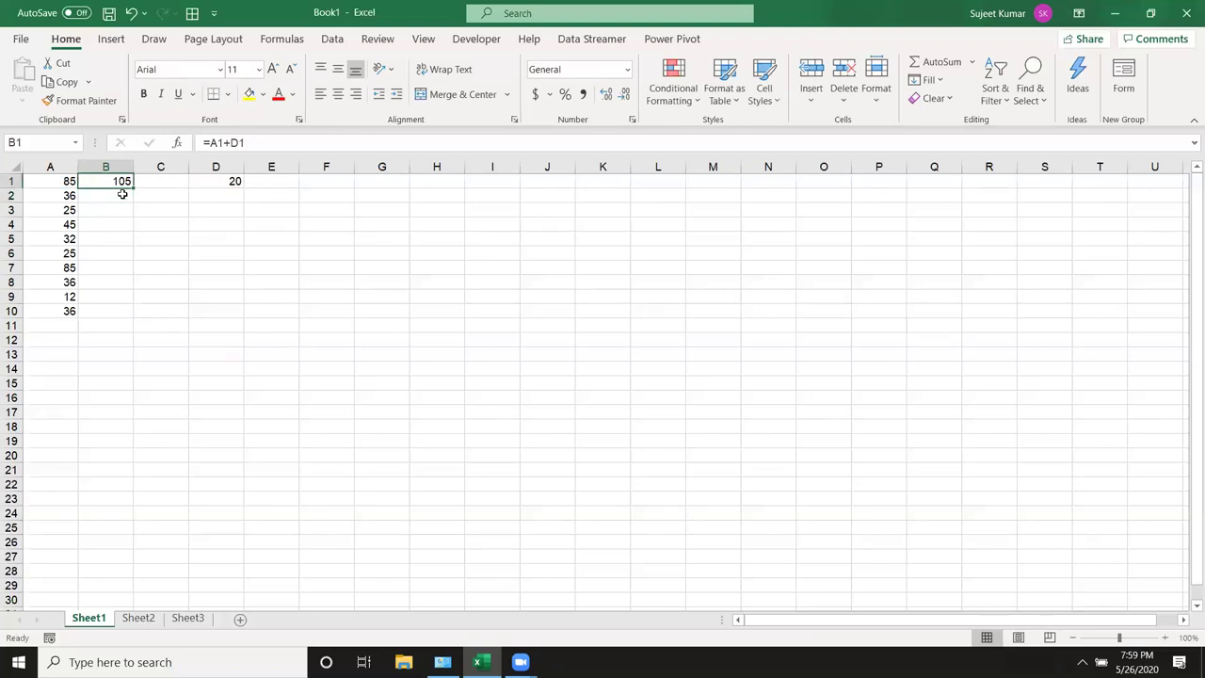
key(F2)
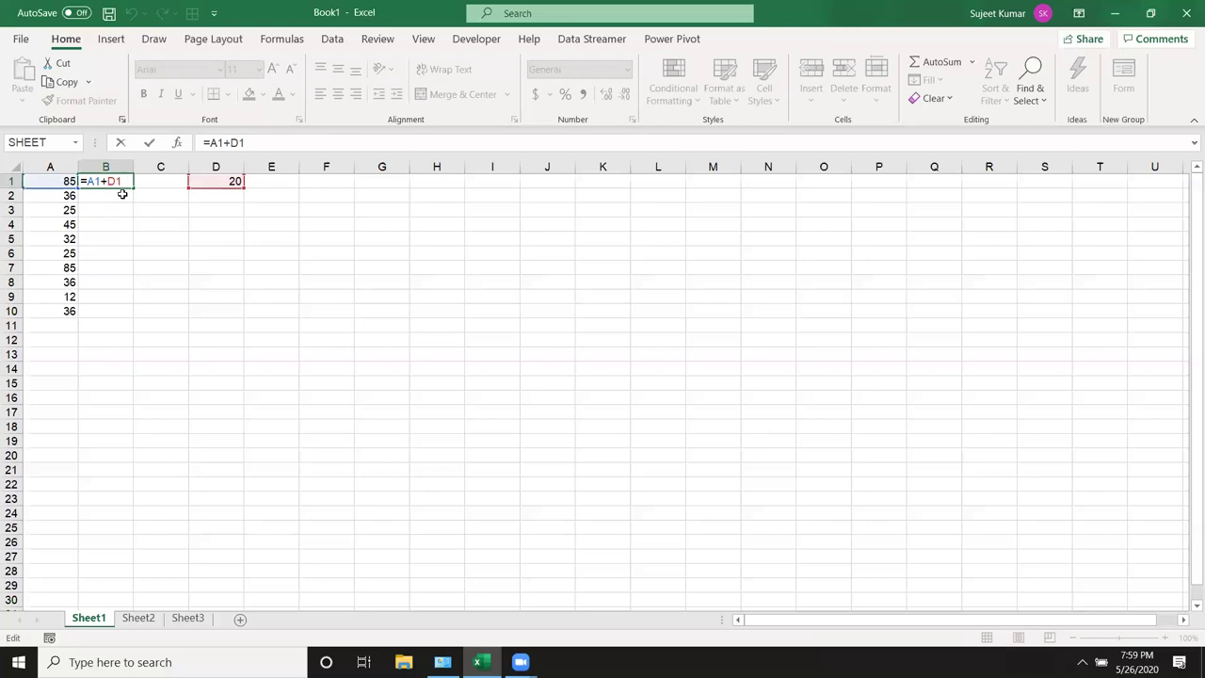
key(Left)
text($)
key(Return)
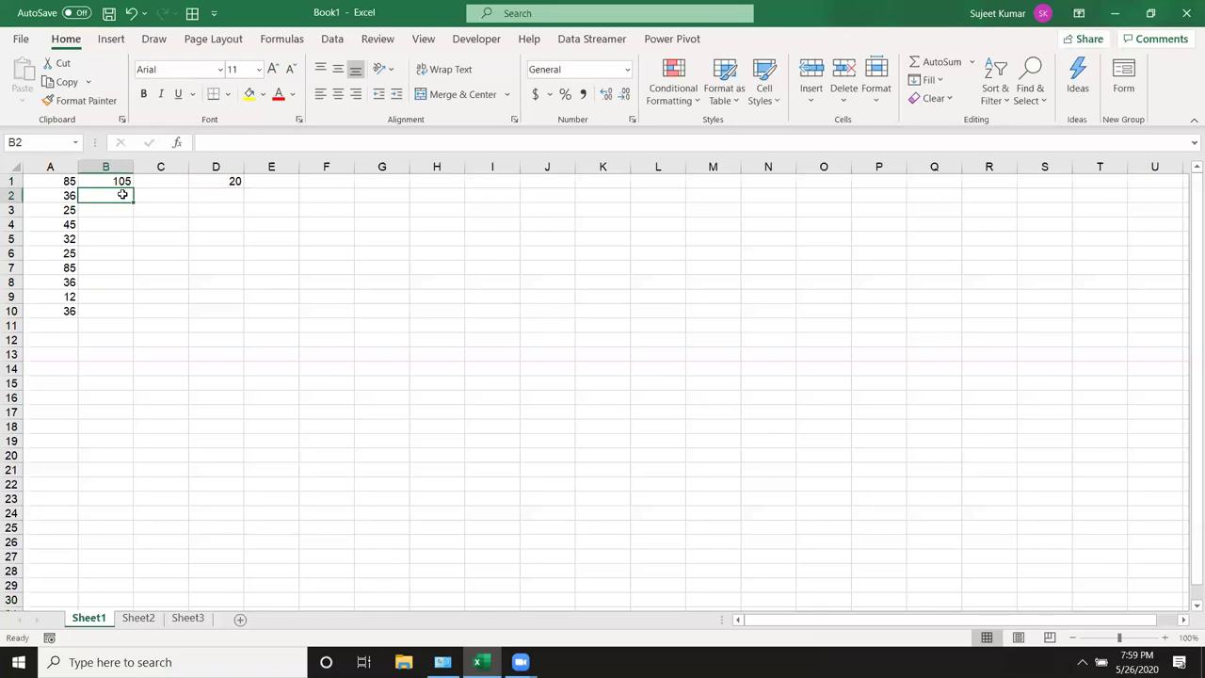
key(ctrl+d)
Fill B2's formula down to B10, then copy it right into C2 to get =B2+E$1
double_click(132, 203)
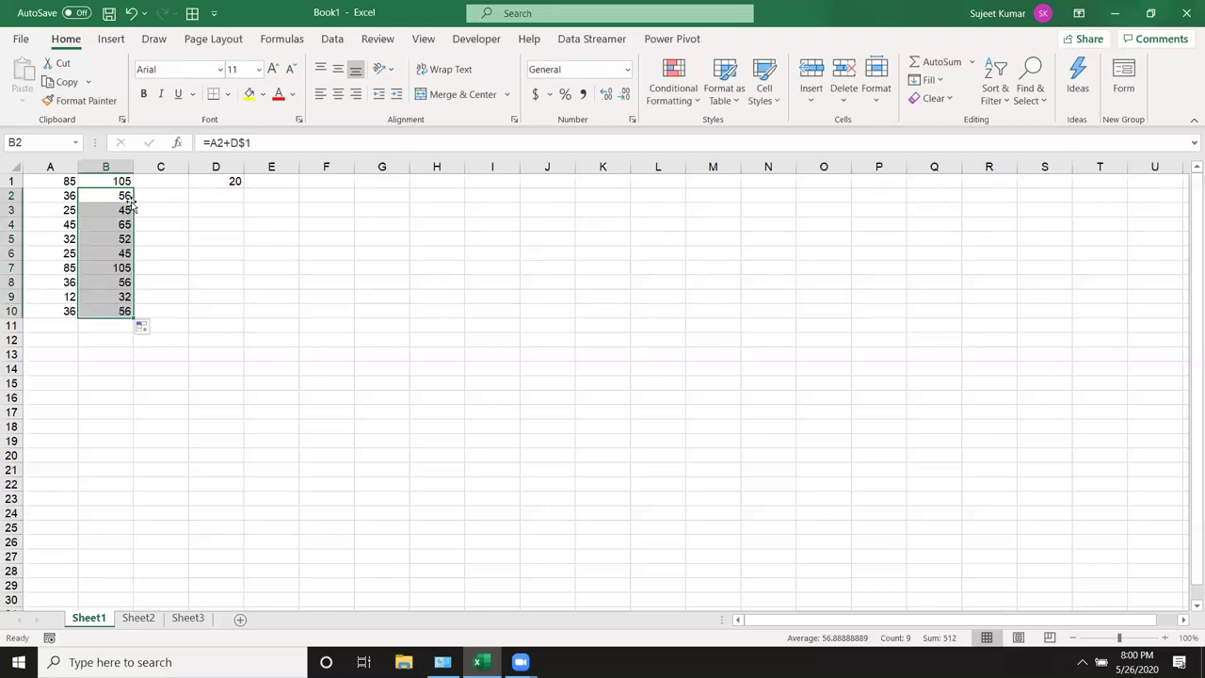
click(115, 196)
drag(133, 203, 165, 203)
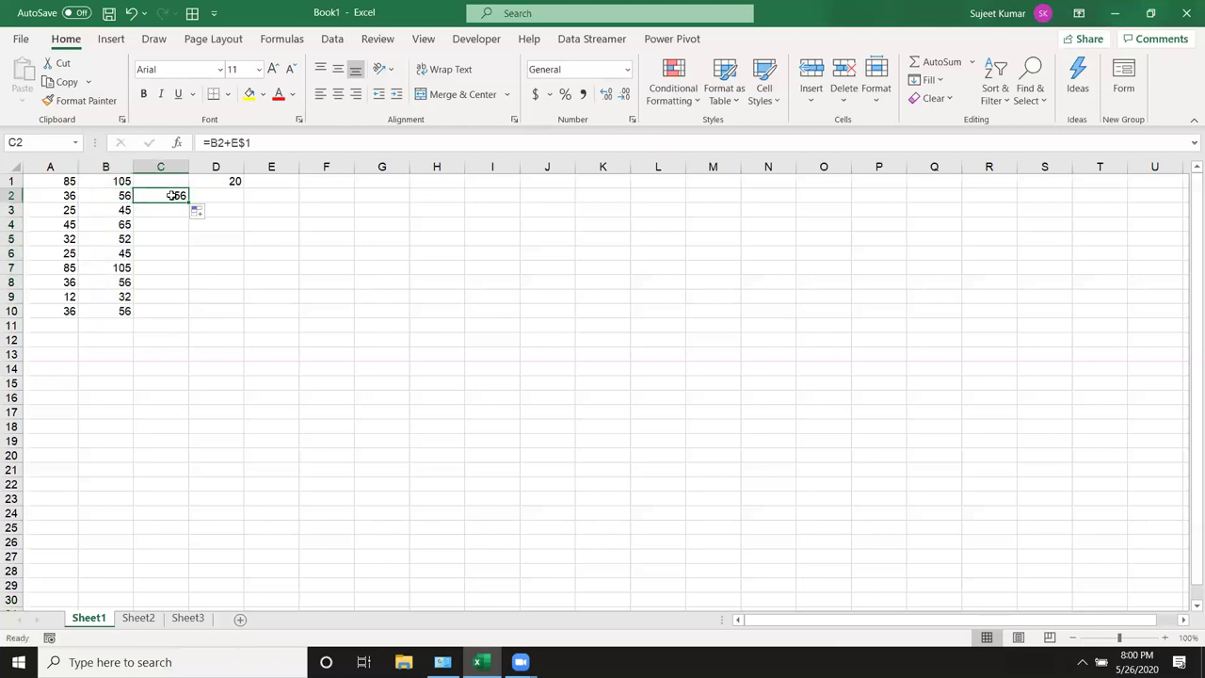
key(F2)
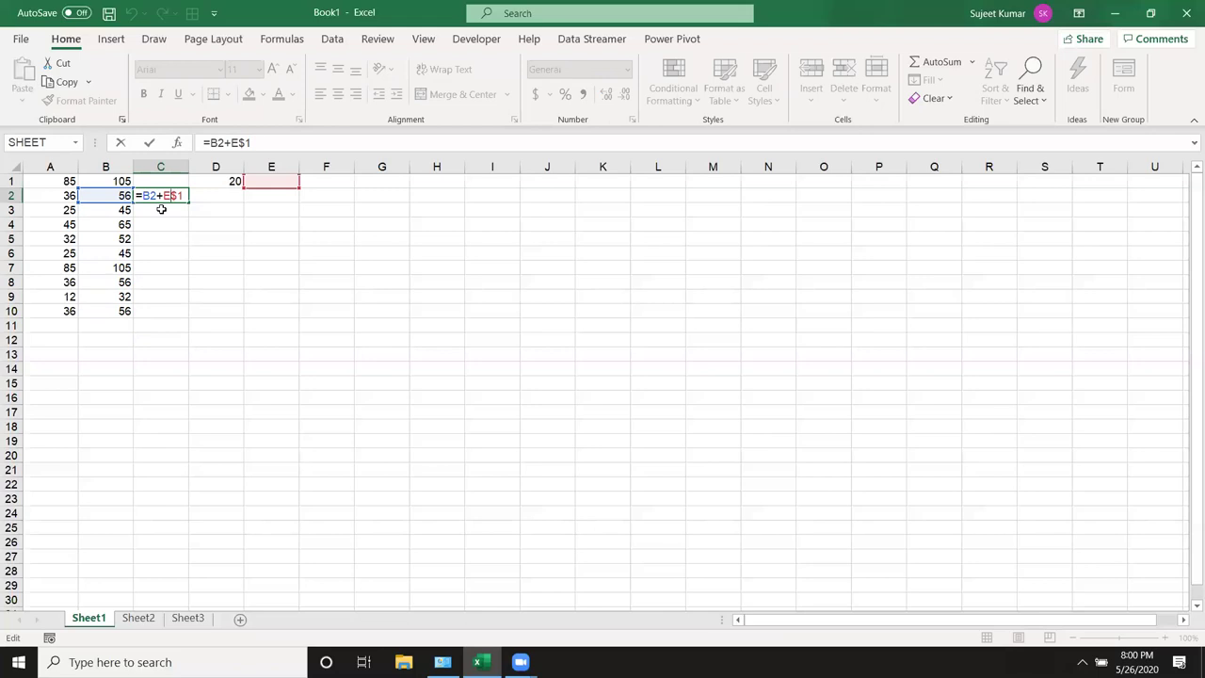
Confirm C2, then edit B2's formula by inserting $ before D to read =A2+$D$1
key(ctrl+Return)
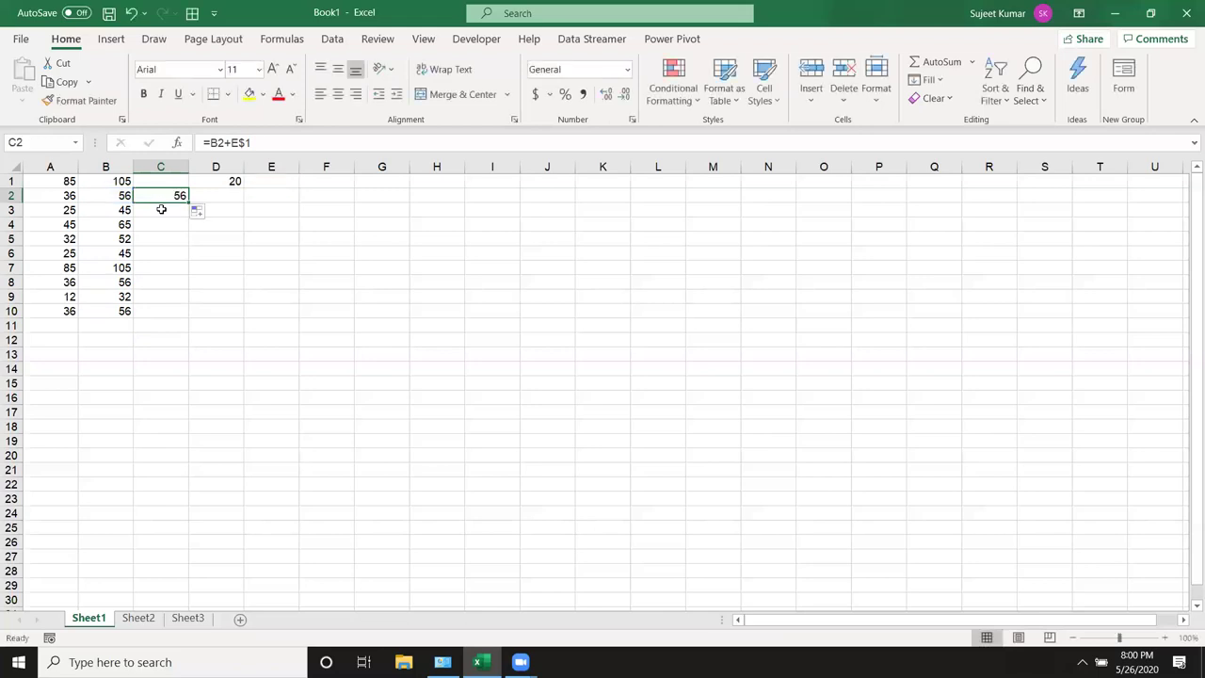
key(Left)
key(F2)
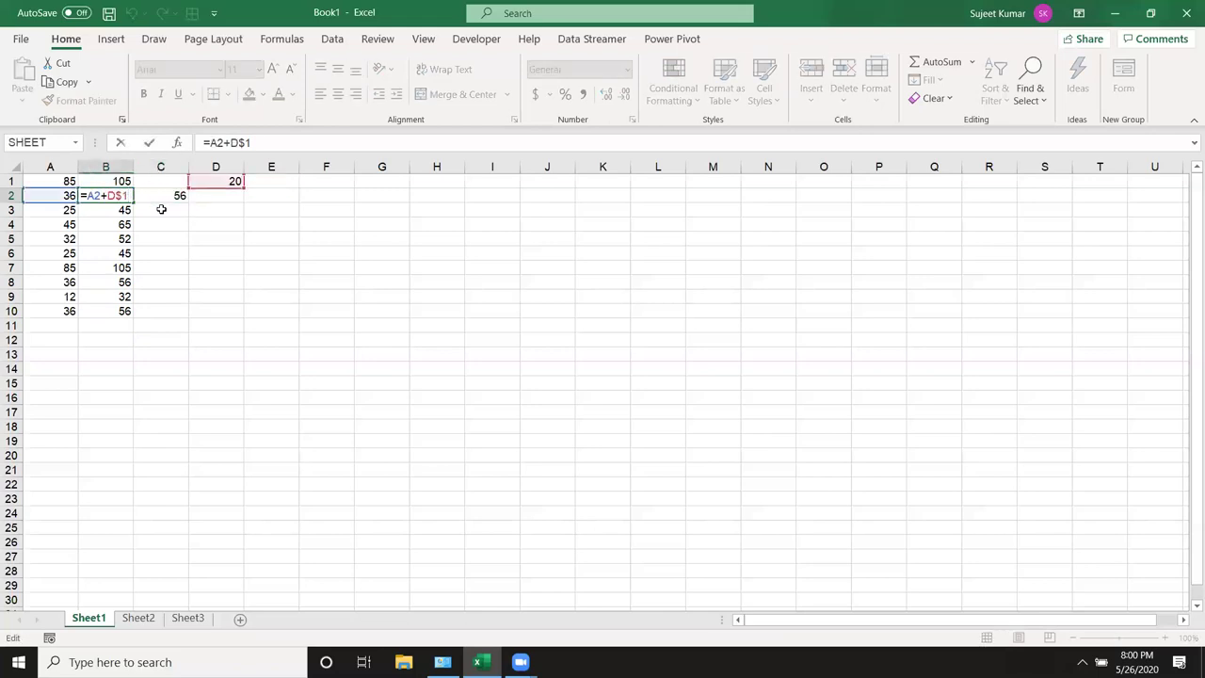
key(Left)
key(Left)
key(Left)
text($)
Move the active cell from column B along row 1 and down to G3 with arrow keys
key(Down)
key(Down)
key(Down)
key(Down)
key(Down)
key(Down)
key(Down)
key(Down)
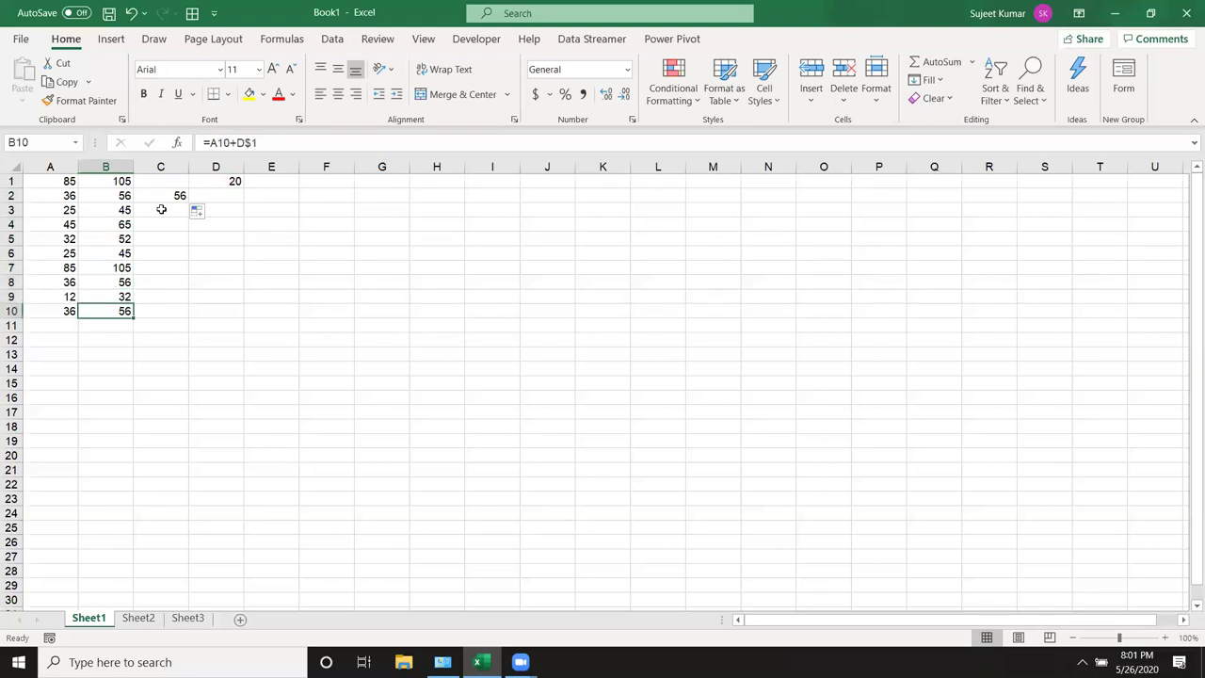
key(ctrl+Up)
key(Right)
key(Right)
key(Right)
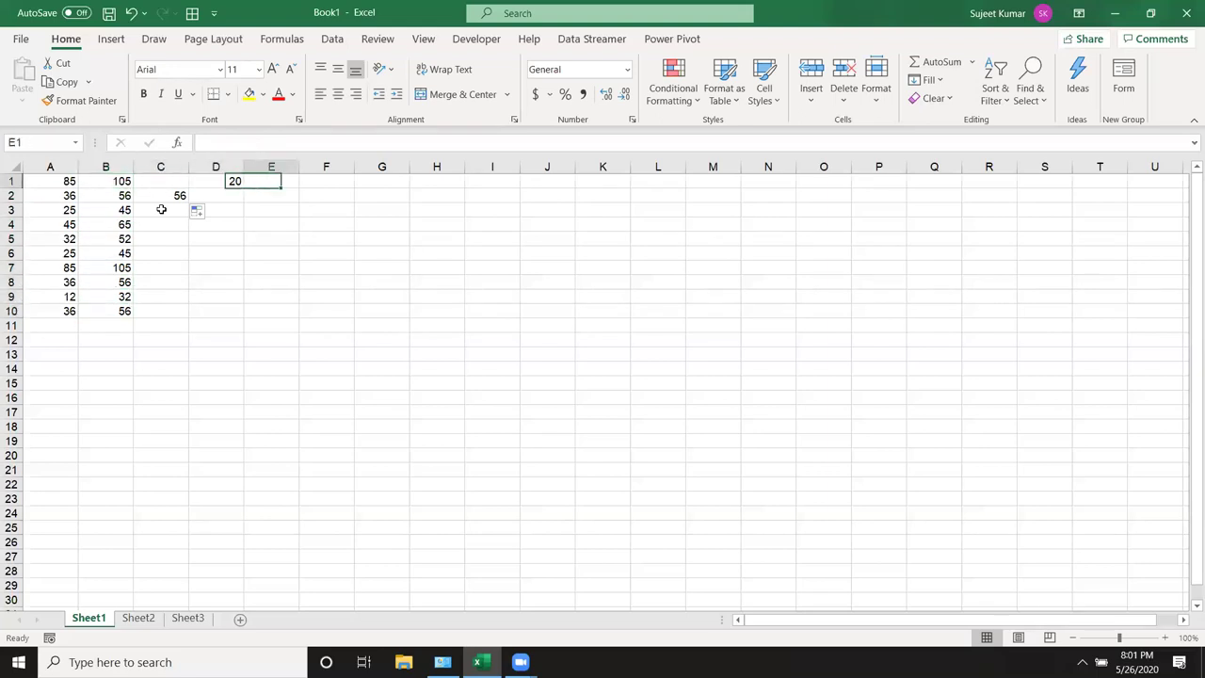
key(Right)
key(Down)
key(Down)
key(Down)
key(Right)
key(Down)
key(Up)
key(Up)
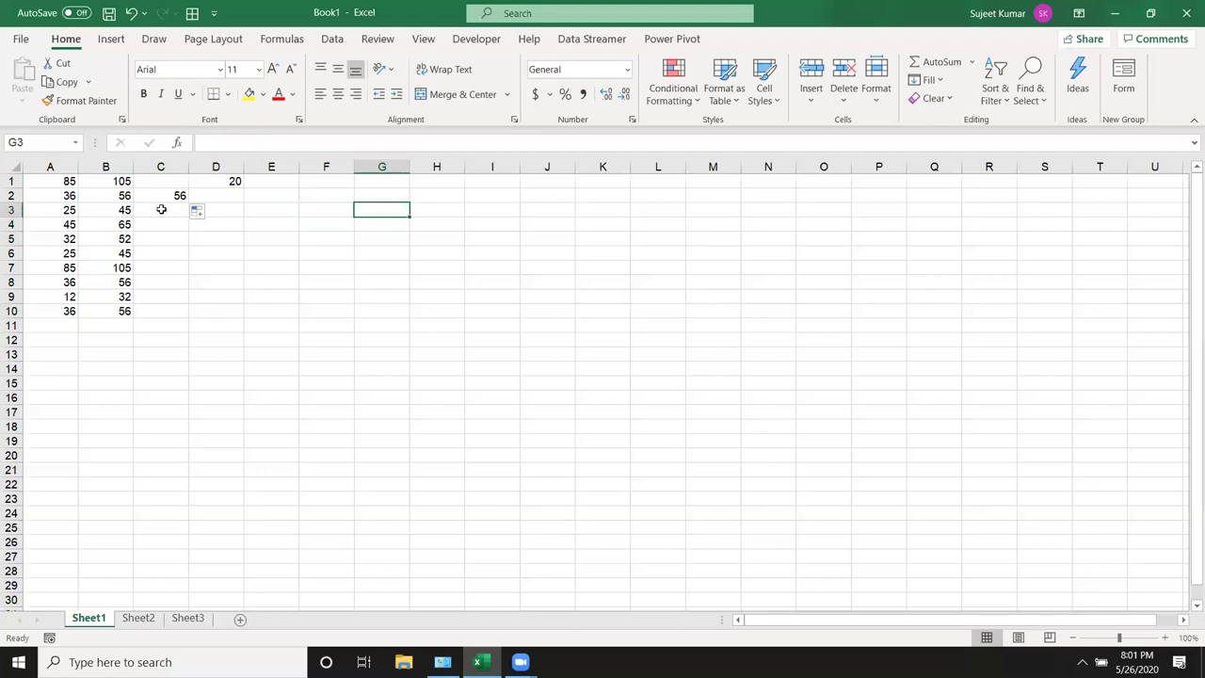
Turn on Scroll Lock so the Up/Down arrows scroll the sheet while G3 stays selected
key(Scroll_Lock)
key(Down)
key(Up)
key(Down)
key(Up)
key(Down)
key(Up)
key(Down)
key(Down)
key(Up)
key(Up)
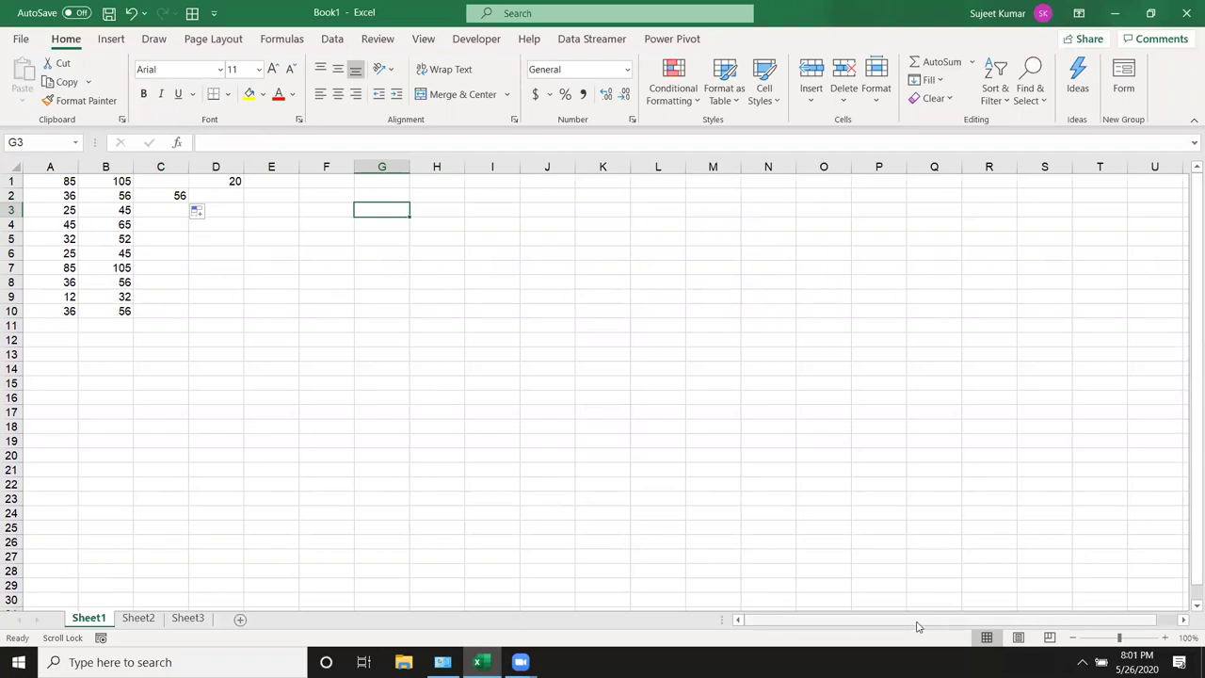
Toggle Scroll Lock off and then back on
scroll(918, 626, down, 1)
scroll(917, 626, up, 1)
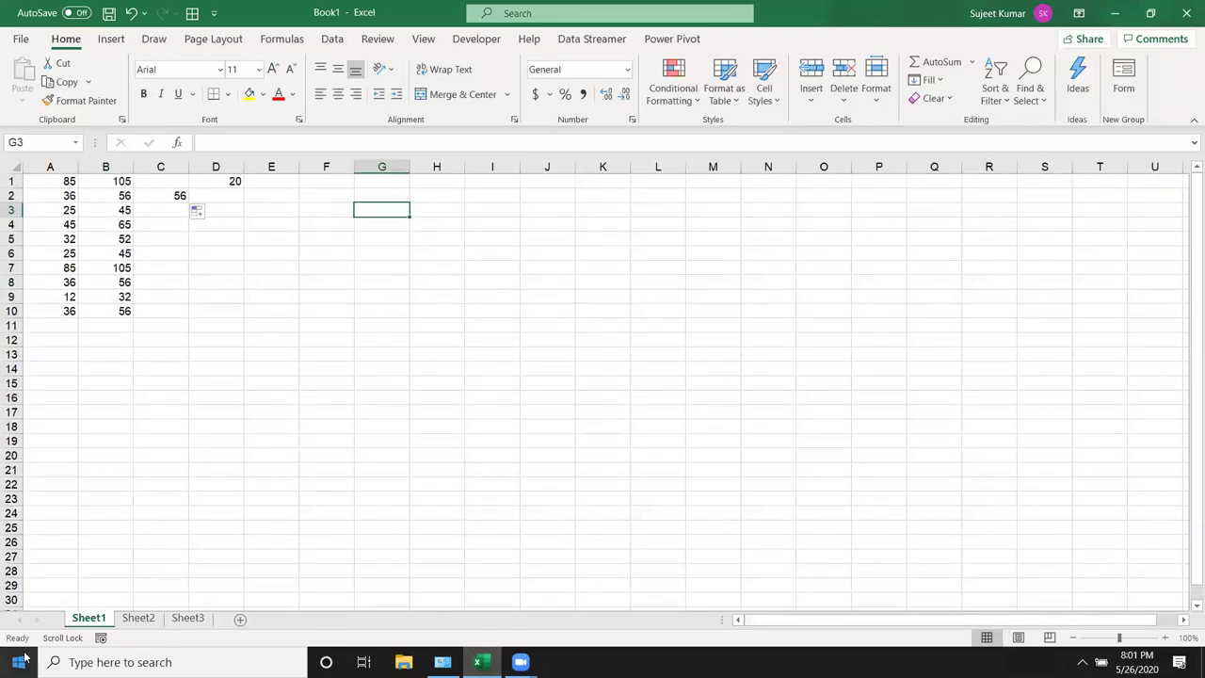
mouse_move(41, 647)
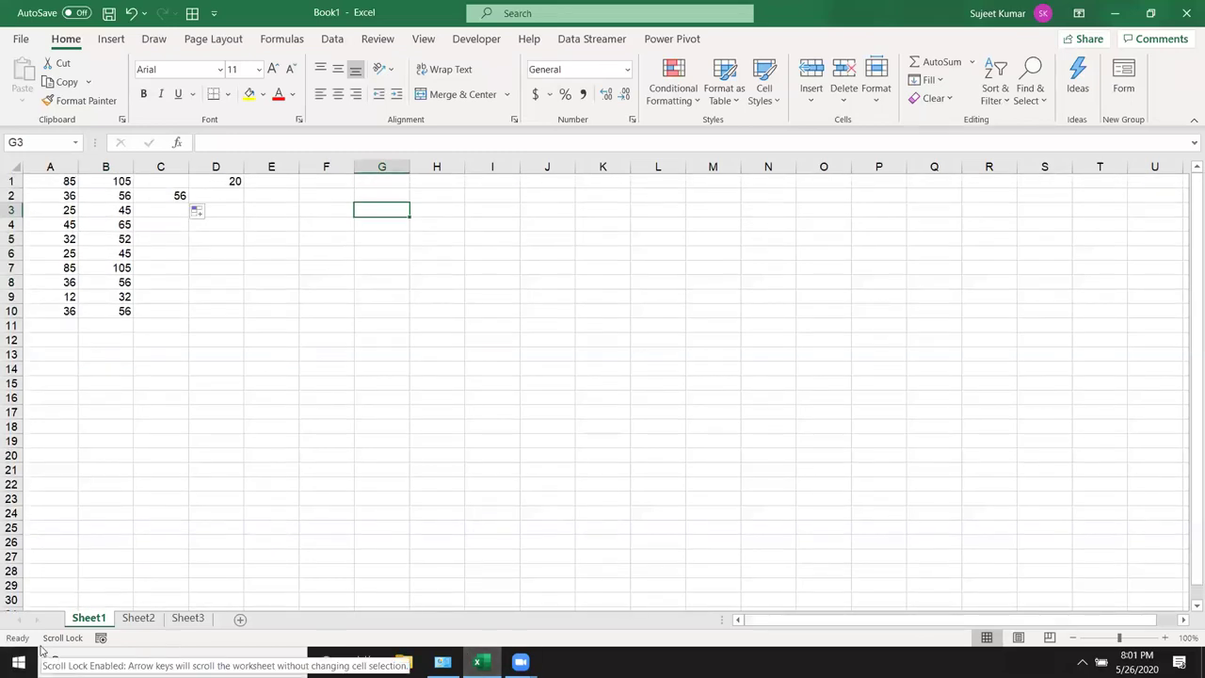
key(Scroll_Lock)
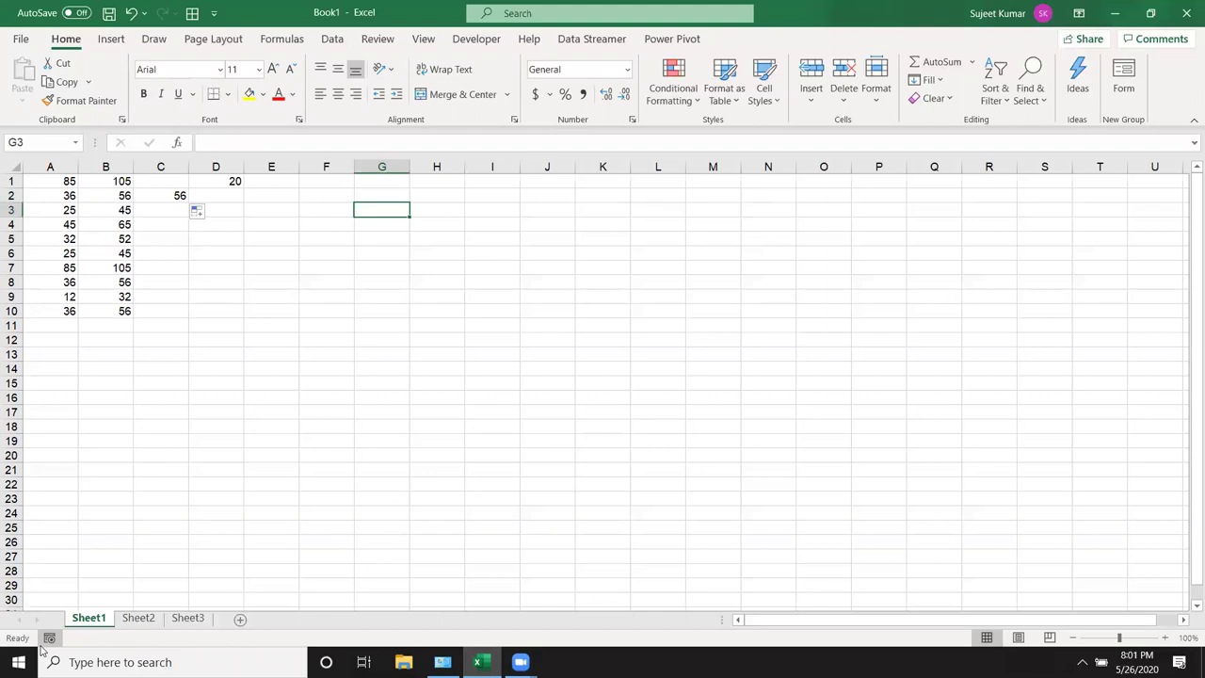
key(Scroll_Lock)
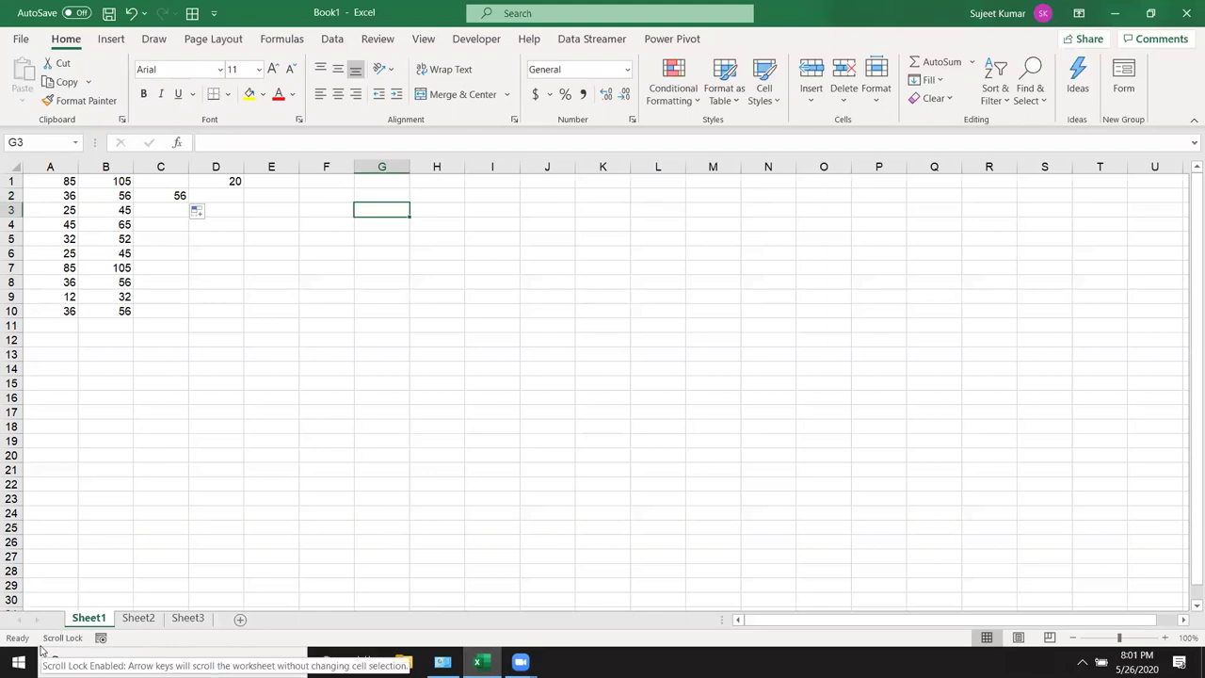
Select F8 and test how the arrow keys behave with Scroll Lock on
click(314, 266)
click(342, 286)
key(Return)
key(Return)
key(Return)
key(Return)
key(Up)
key(Up)
key(Up)
key(Up)
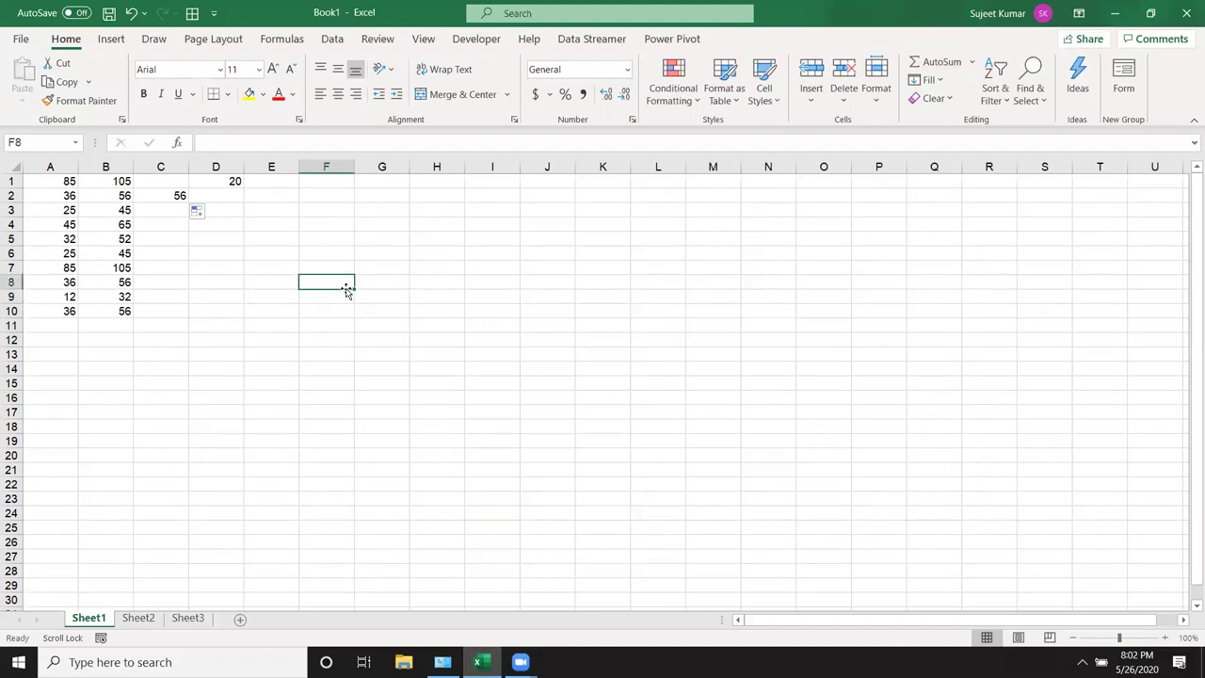
key(Right)
key(Right)
key(Right)
key(Left)
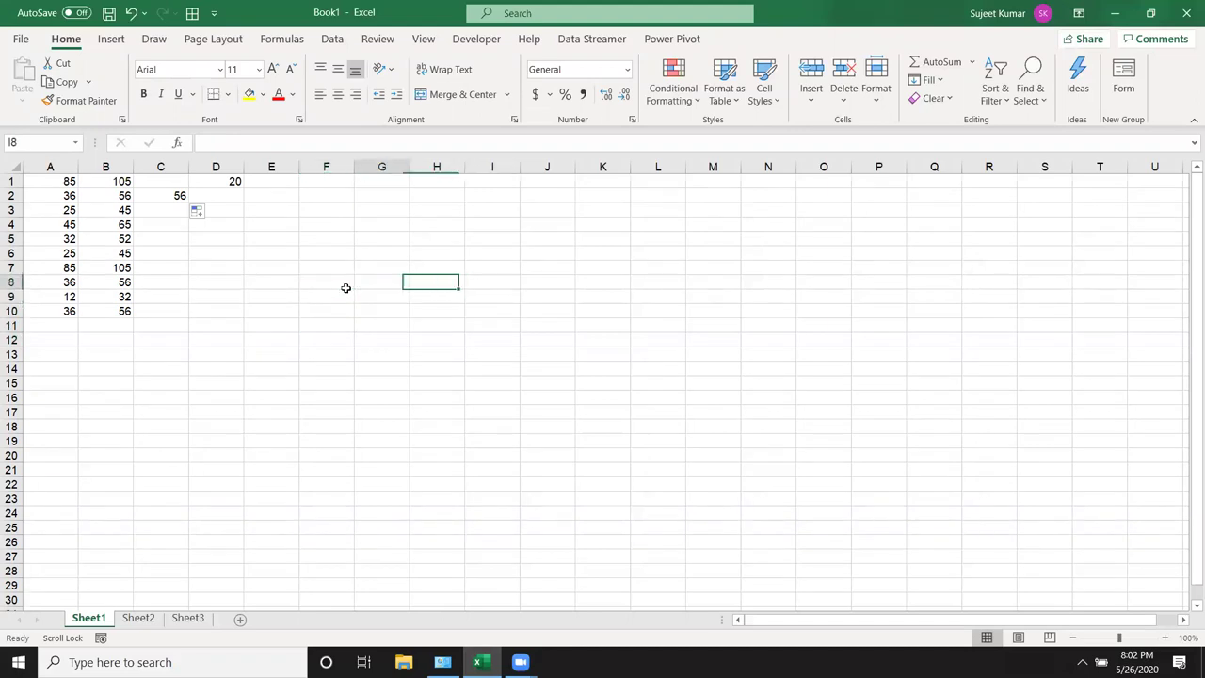
key(Left)
key(Left)
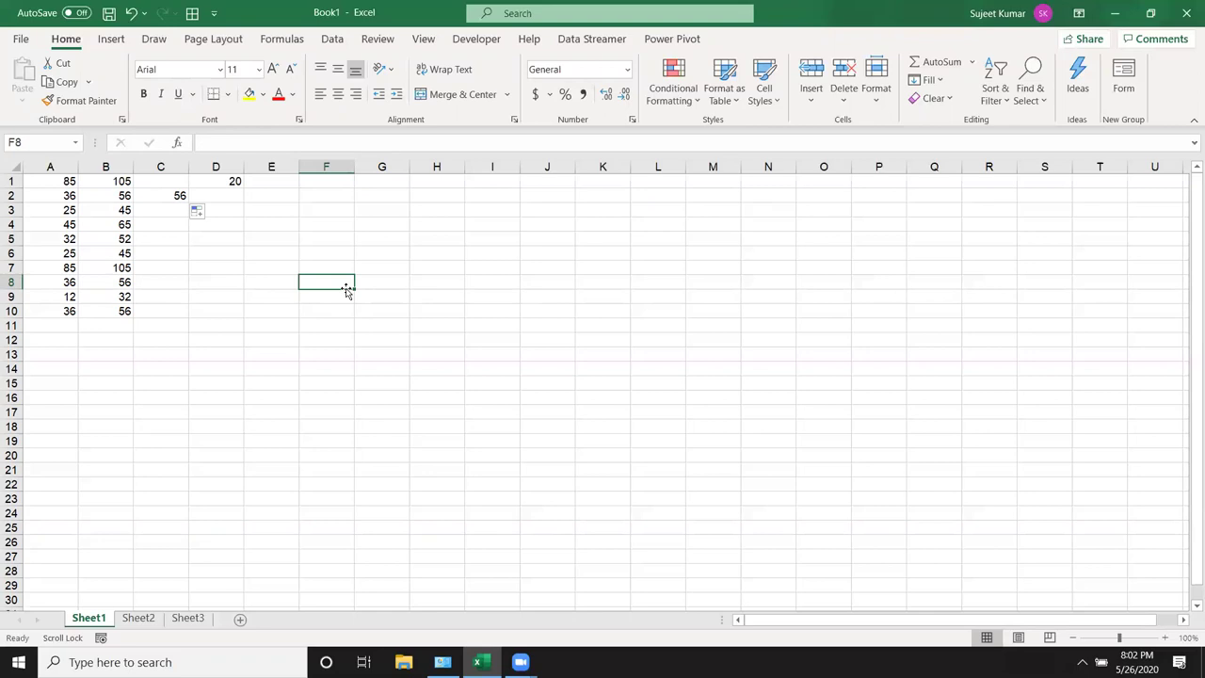
Turn Scroll Lock off and move up to row 1 and left toward D1
key(Scroll_Lock)
key(Up)
key(Up)
key(Up)
key(Up)
key(Up)
key(Left)
key(Left)
key(Left)
key(Left)
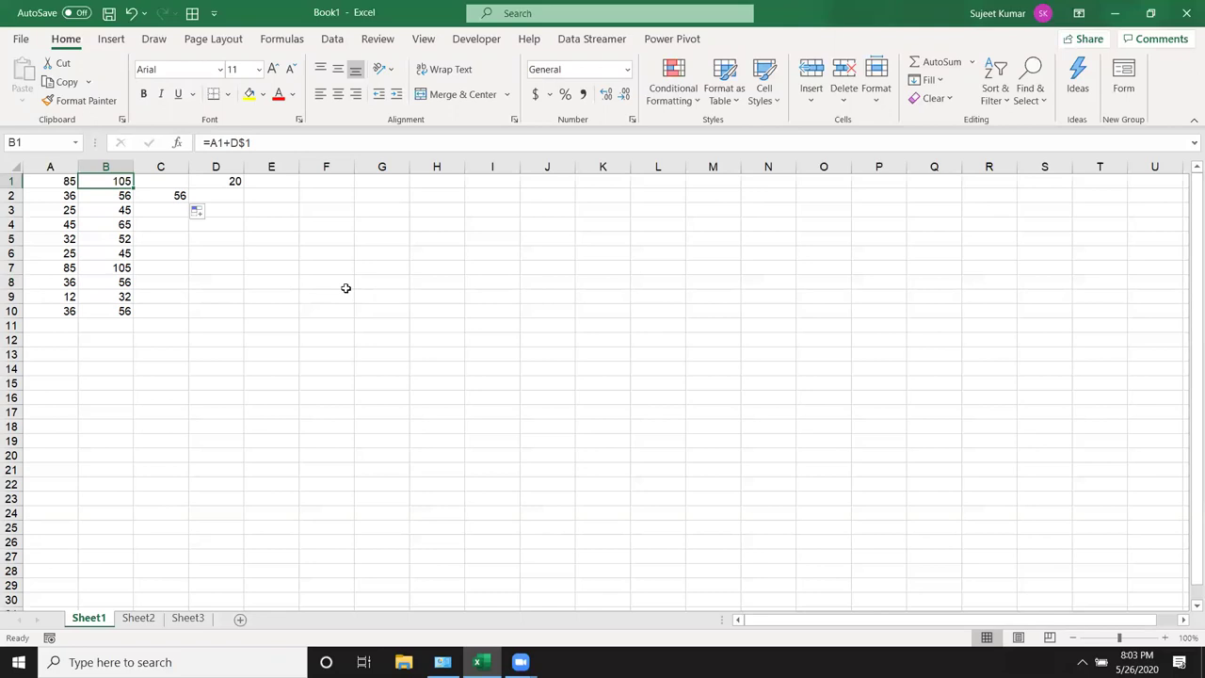
Copy cell B6 (=A6+D$1) with Ctrl+C and select D6 as the destination
click(74, 83)
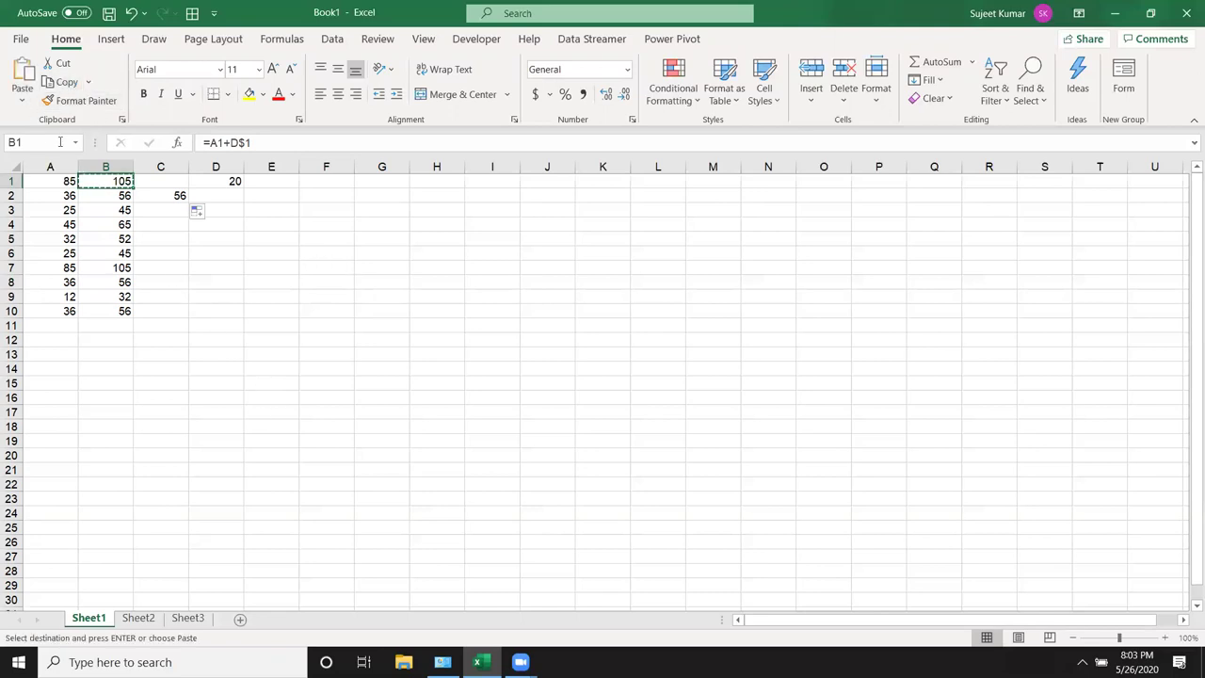
click(101, 250)
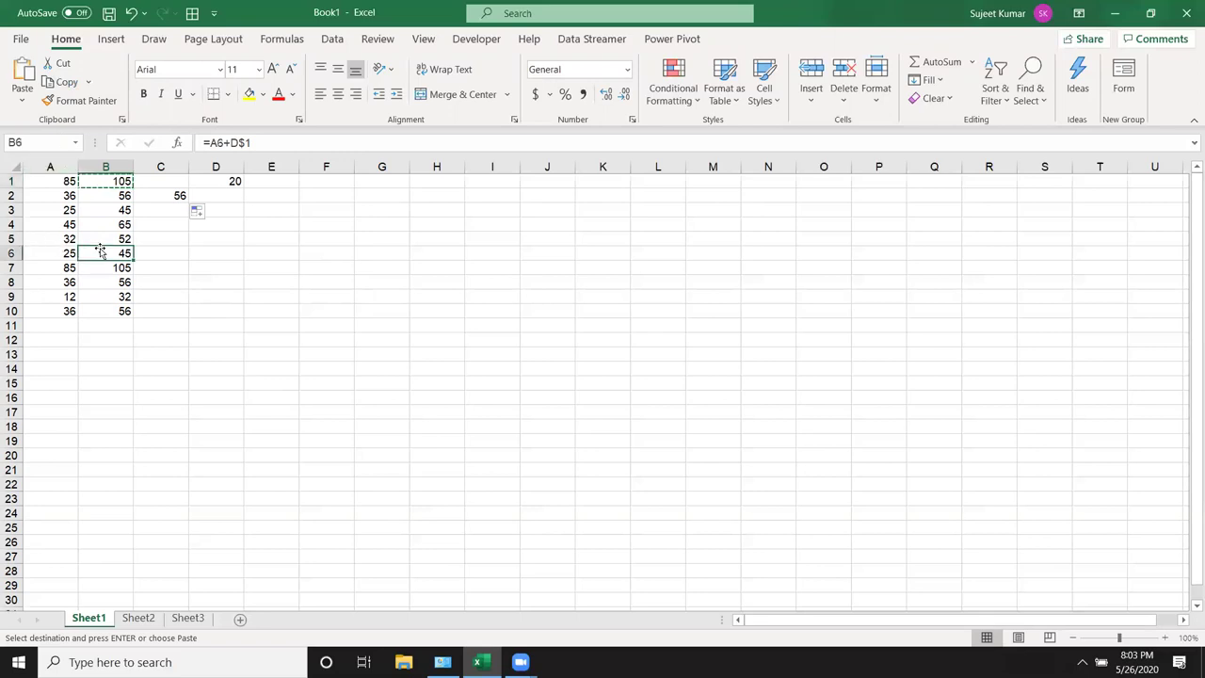
key(ctrl+c)
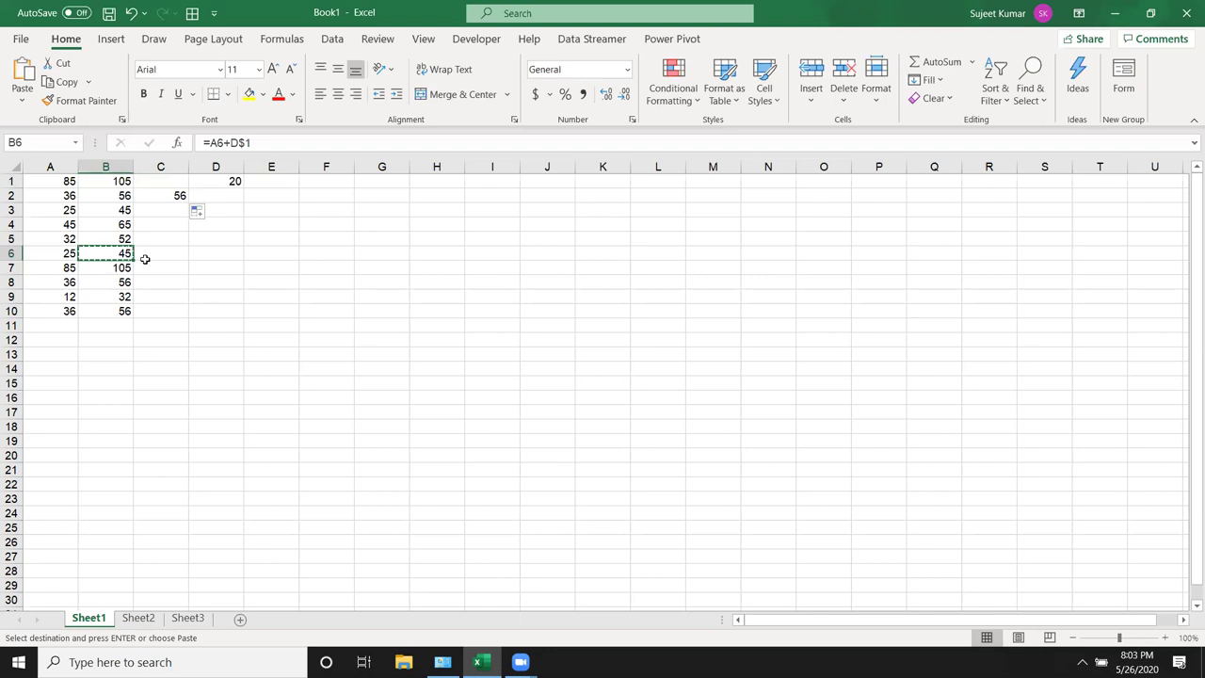
click(216, 252)
key(Escape)
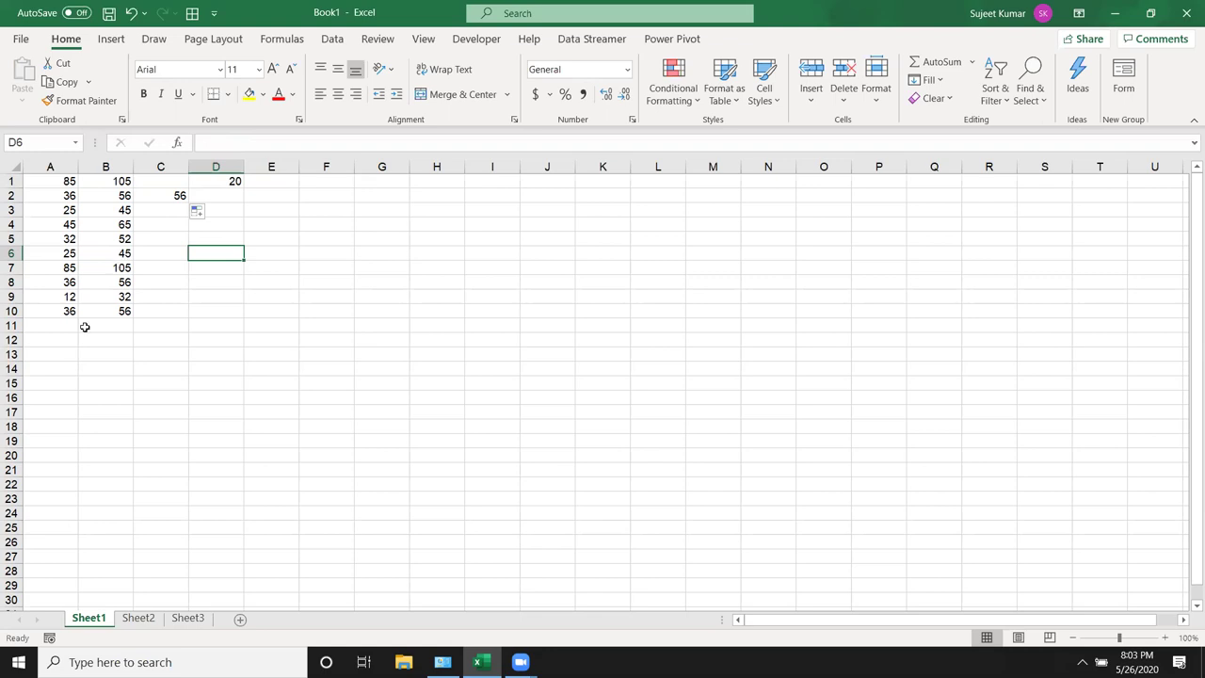
key(alt+Tab)
Clear the formula from cell C2
click(174, 224)
click(173, 196)
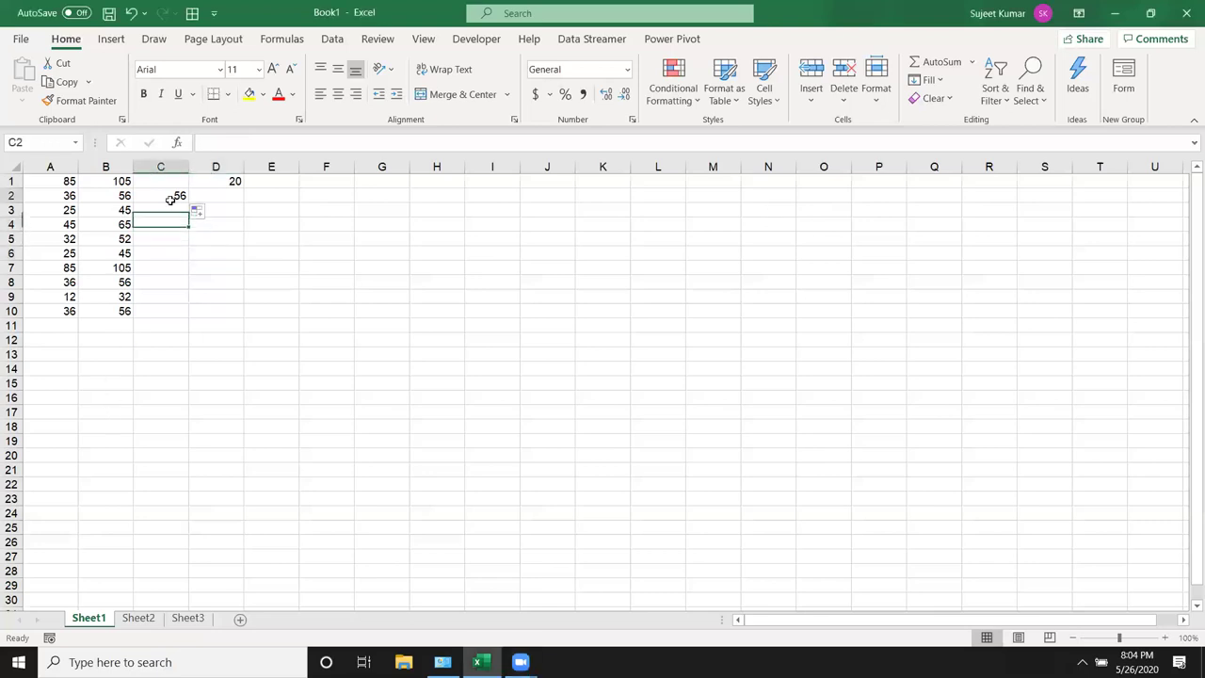
click(172, 167)
click(165, 197)
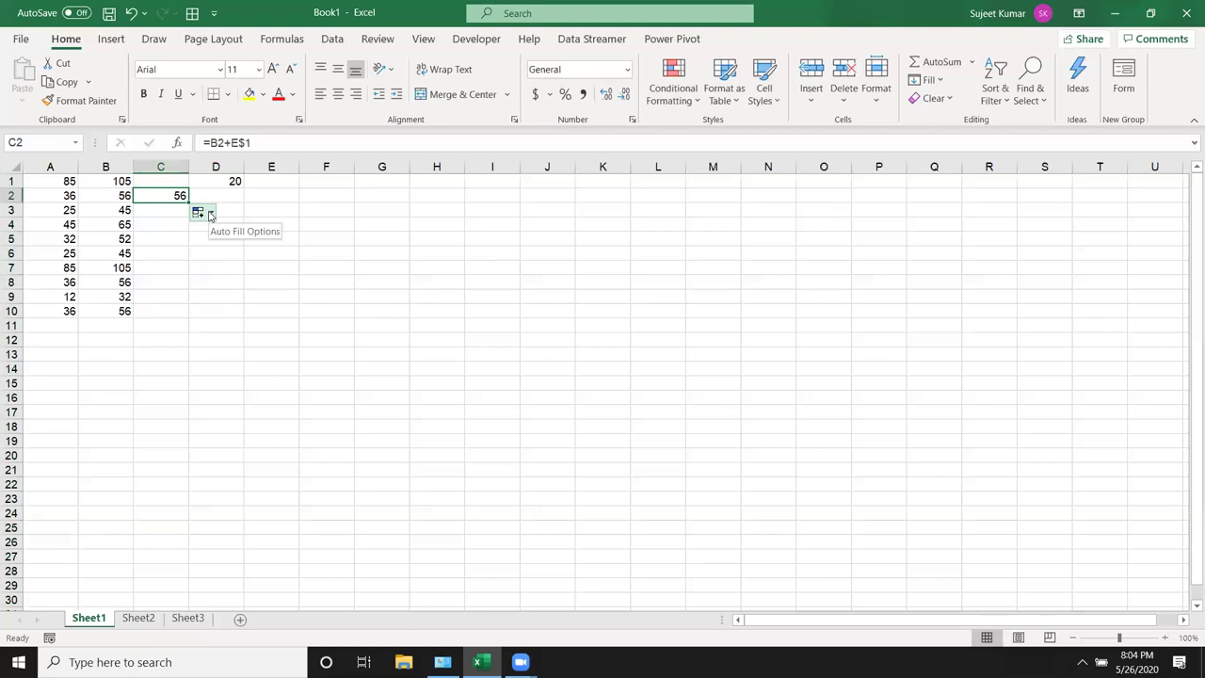
key(Delete)
Delete the value 20 from cell D1
key(Right)
key(Right)
key(Up)
key(Left)
key(Delete)
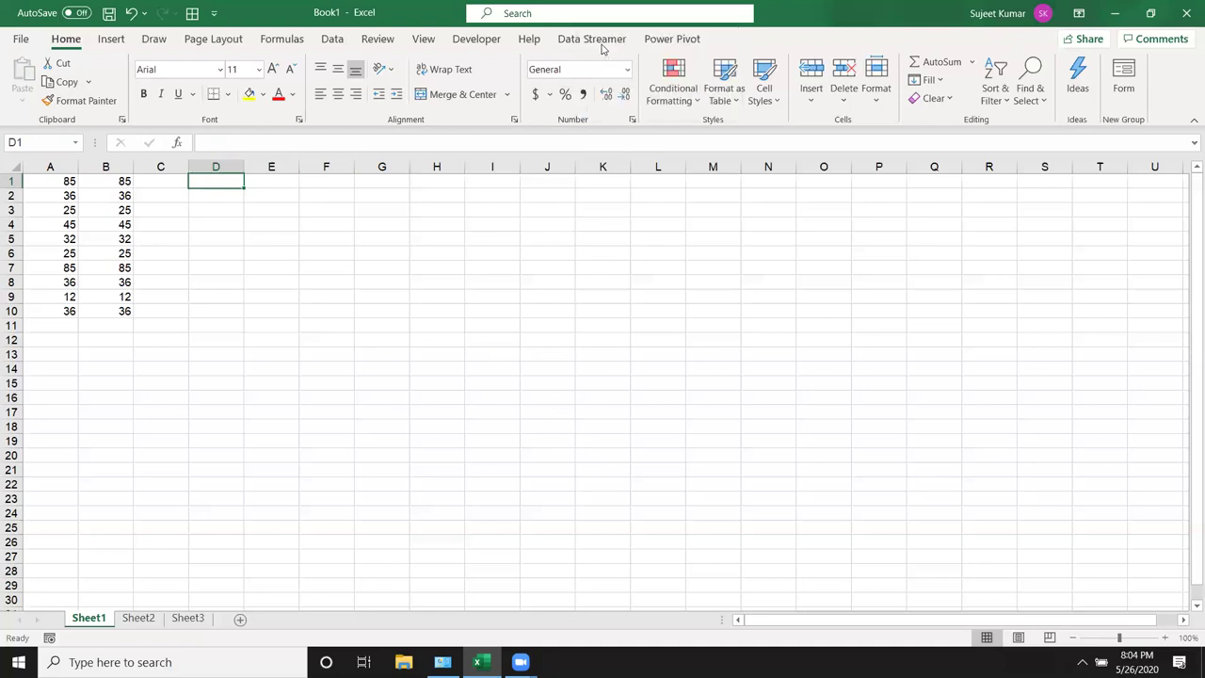
Open Excel Help with F1 and search for 'sortcut'
key(F1)
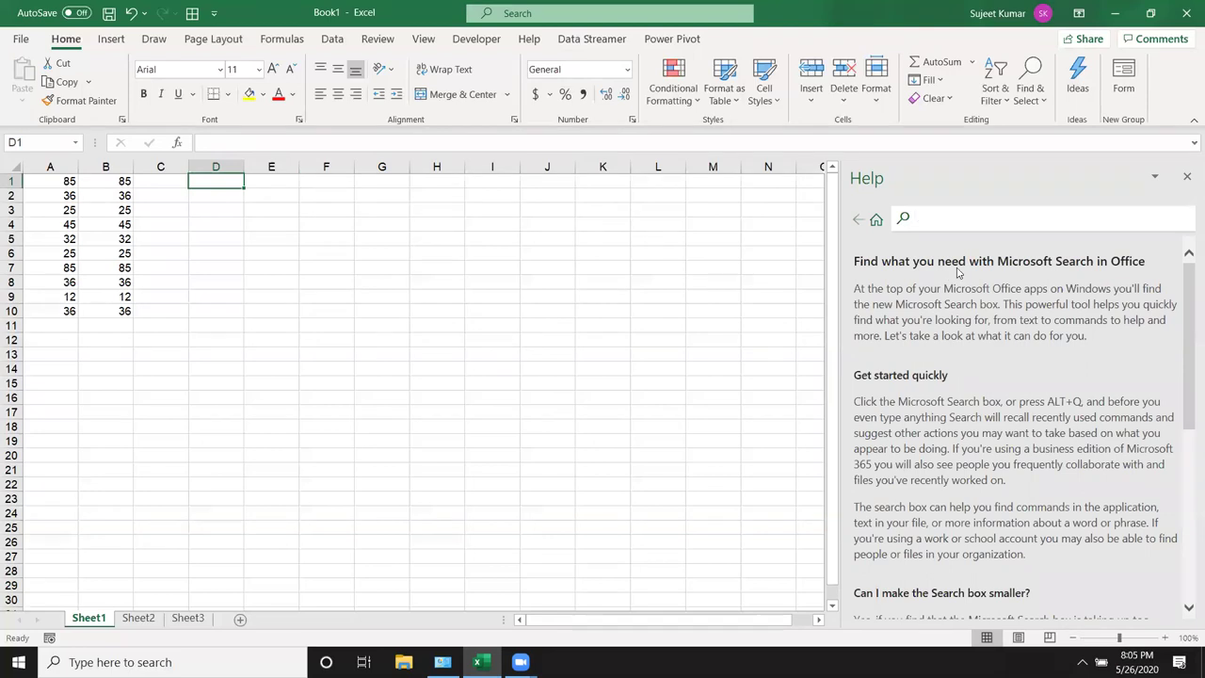
text(shoe)
key(BackSpace)
key(BackSpace)
key(BackSpace)
text(ortcut)
key(Return)
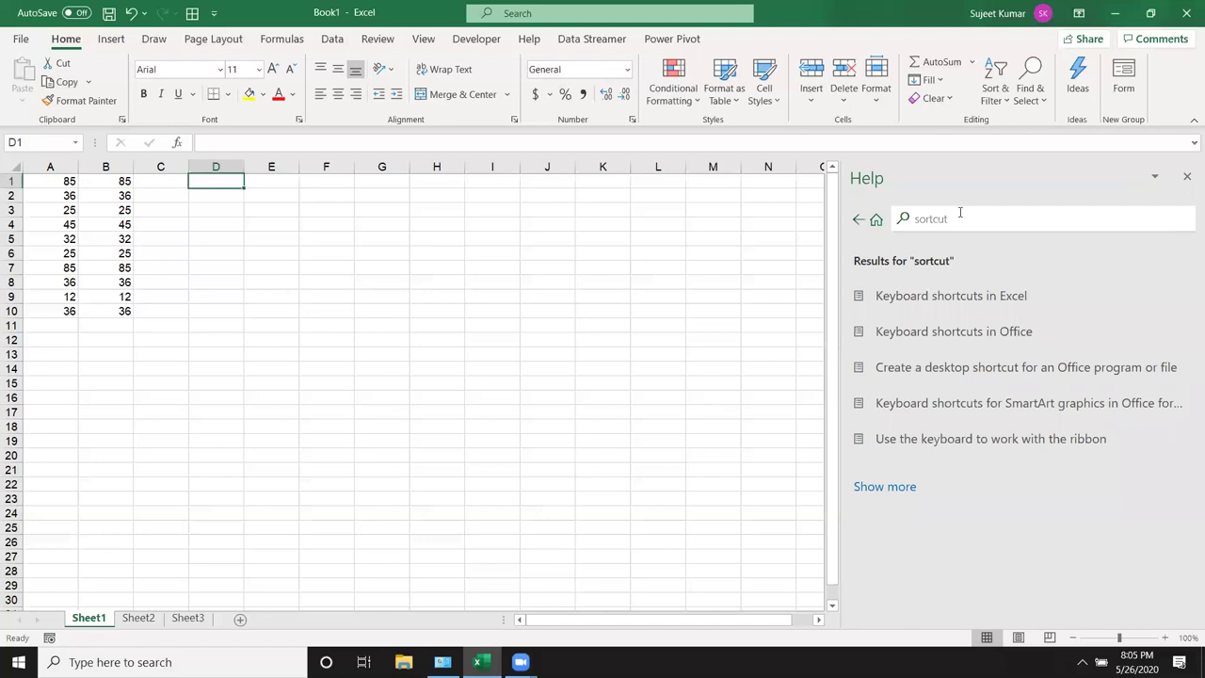
Open 'Keyboard shortcuts in Excel' and scroll to the formatting shortcuts like Ctrl+B and Ctrl+5
click(997, 298)
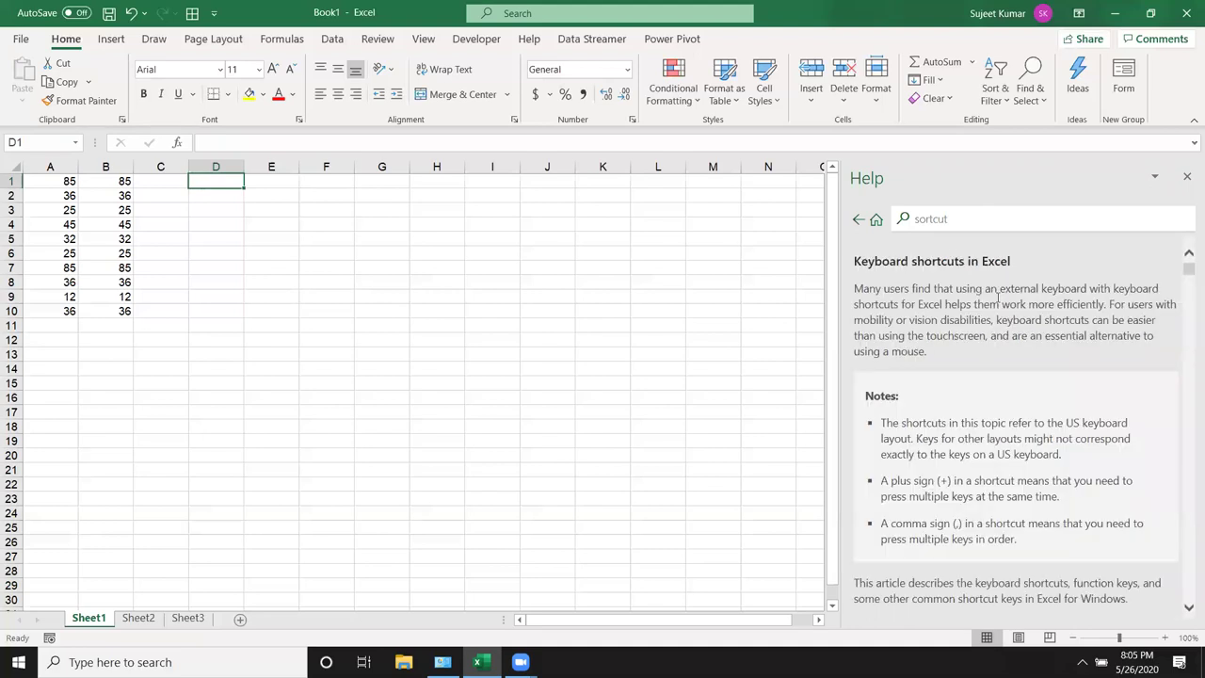
scroll(974, 405, down, 3)
scroll(974, 405, down, 2)
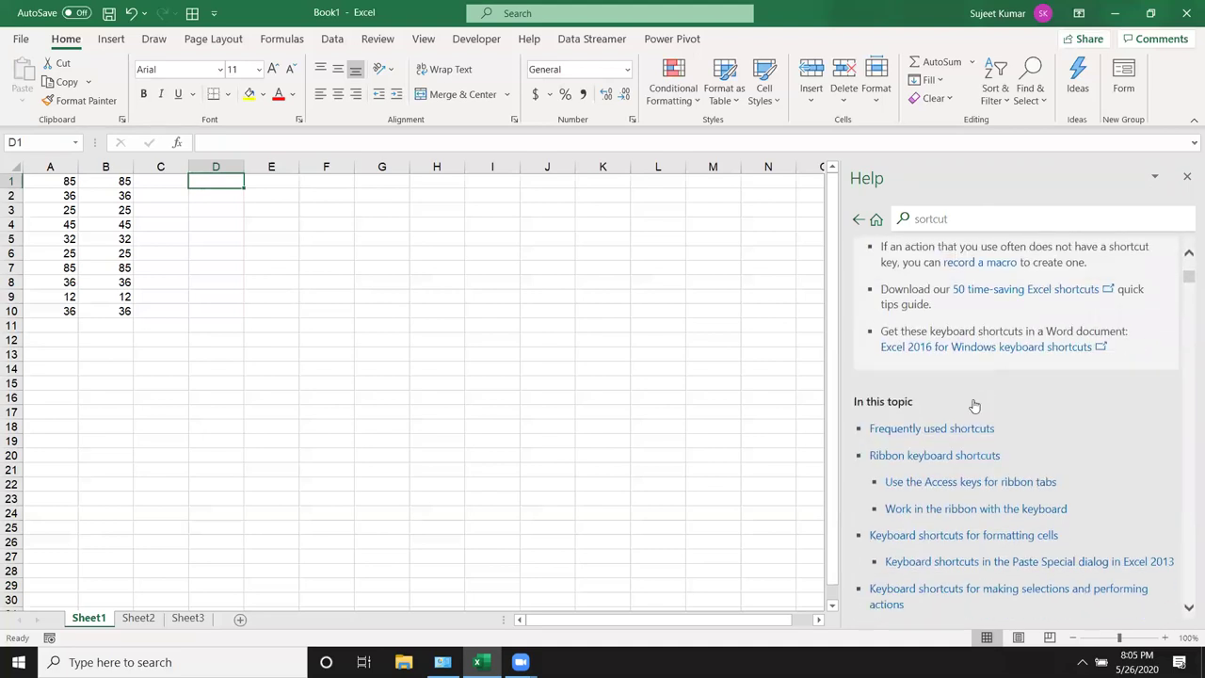
scroll(974, 405, down, 3)
scroll(974, 404, down, 2)
scroll(975, 405, down, 3)
scroll(974, 405, down, 2)
scroll(974, 404, down, 3)
scroll(974, 404, down, 2)
scroll(974, 405, down, 2)
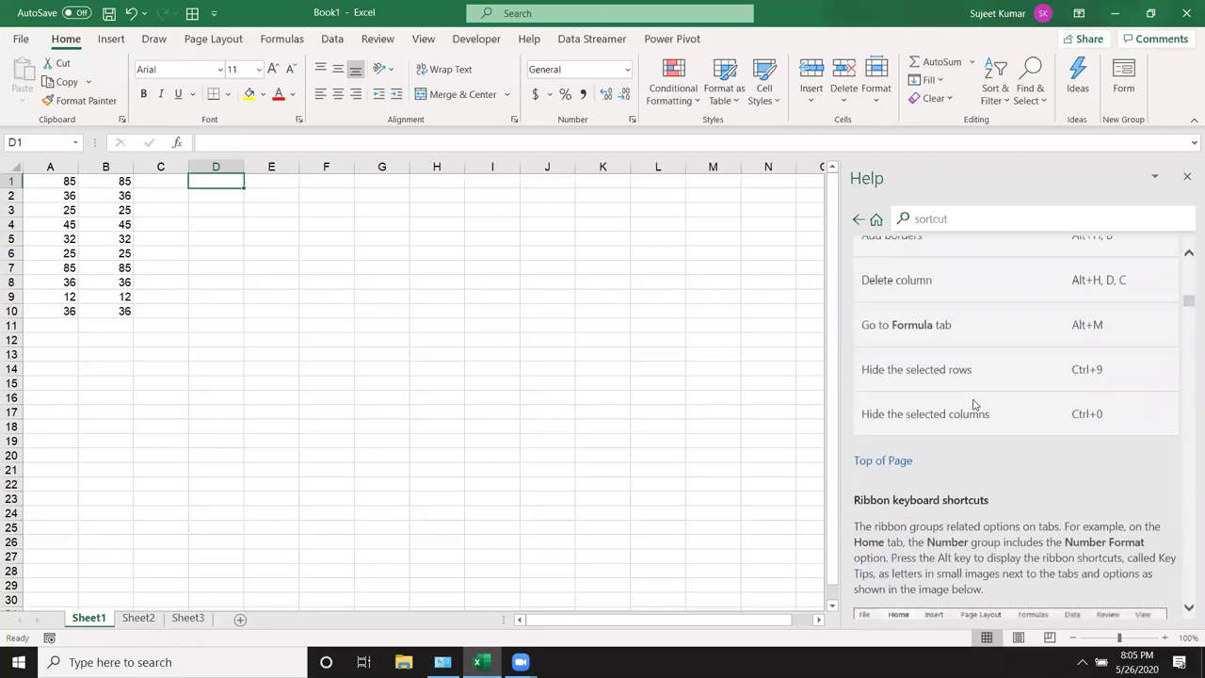
scroll(974, 405, down, 3)
scroll(974, 404, down, 2)
scroll(975, 405, down, 3)
scroll(974, 405, down, 2)
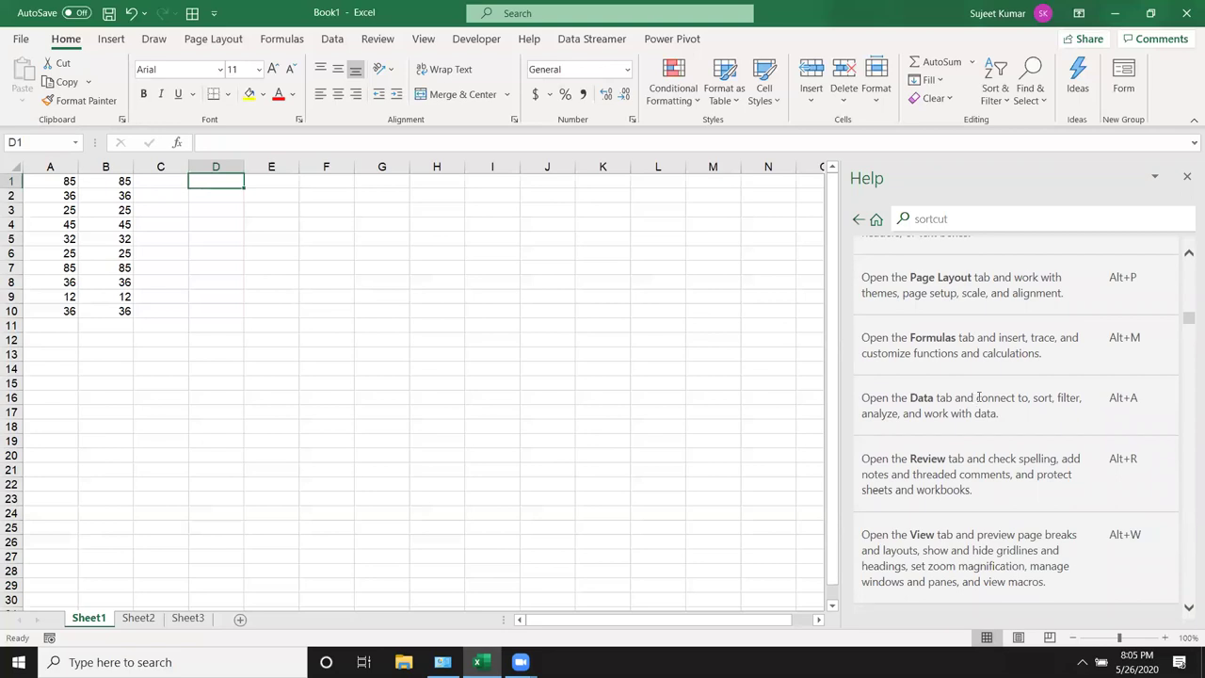
scroll(979, 397, down, 3)
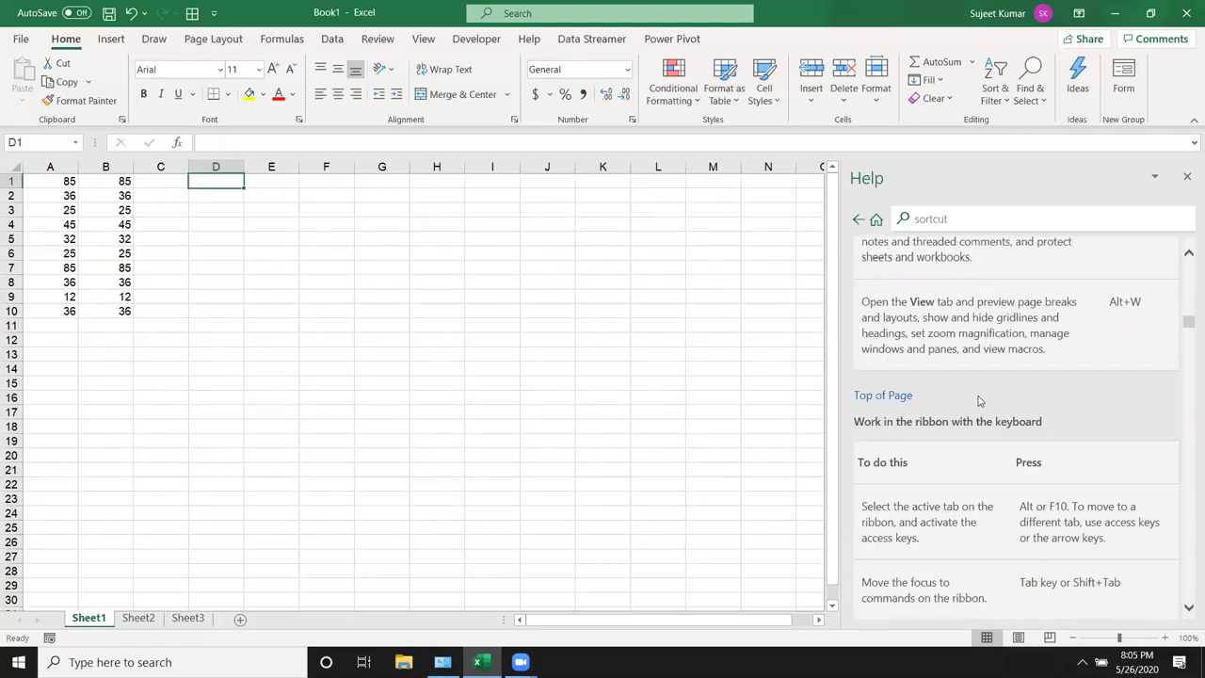
scroll(979, 397, down, 2)
scroll(979, 398, down, 3)
scroll(979, 397, down, 2)
scroll(979, 396, down, 2)
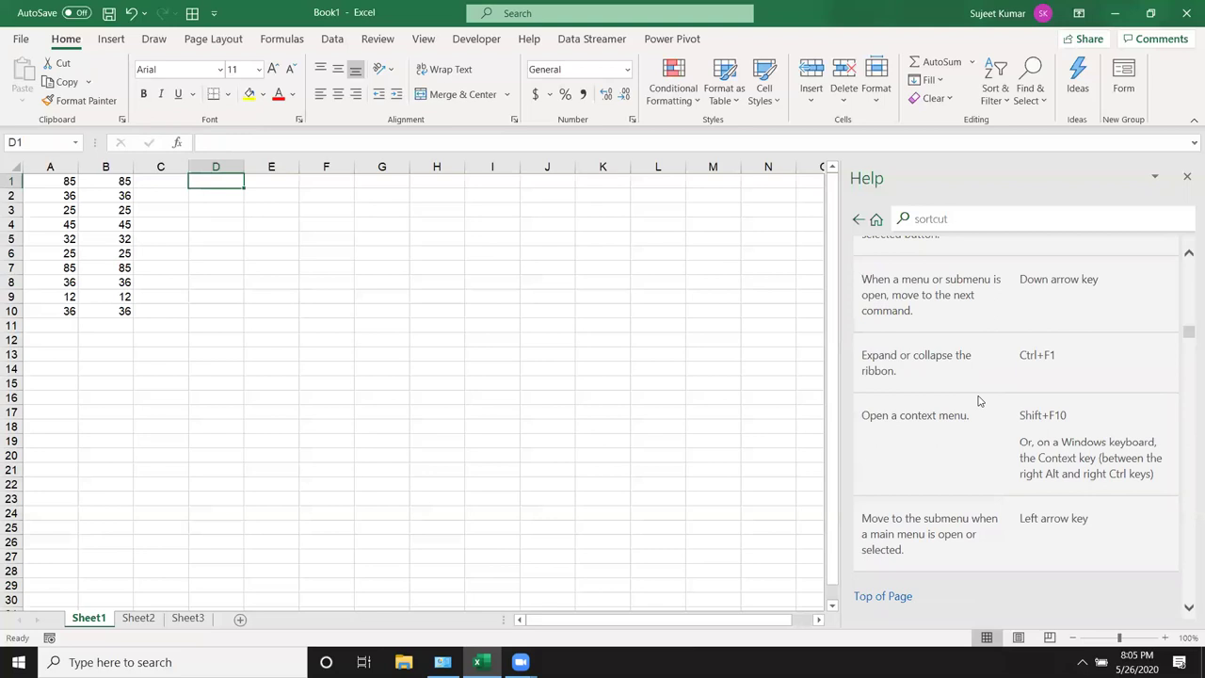
scroll(979, 396, down, 4)
scroll(979, 396, down, 4)
scroll(979, 396, down, 3)
scroll(979, 398, down, 3)
scroll(979, 400, down, 4)
scroll(978, 400, down, 3)
scroll(978, 400, down, 4)
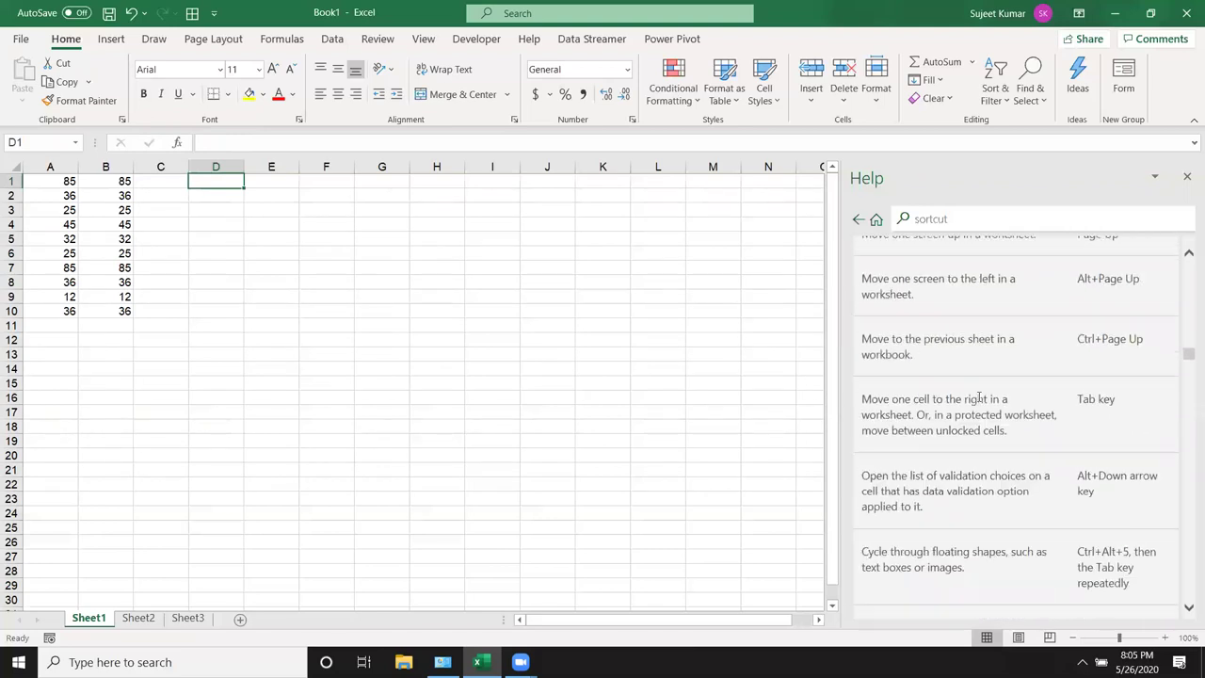
scroll(978, 400, down, 3)
scroll(978, 401, down, 1)
scroll(978, 401, down, 5)
scroll(978, 399, down, 4)
scroll(979, 398, down, 3)
scroll(979, 396, down, 3)
scroll(979, 397, down, 4)
scroll(979, 400, down, 3)
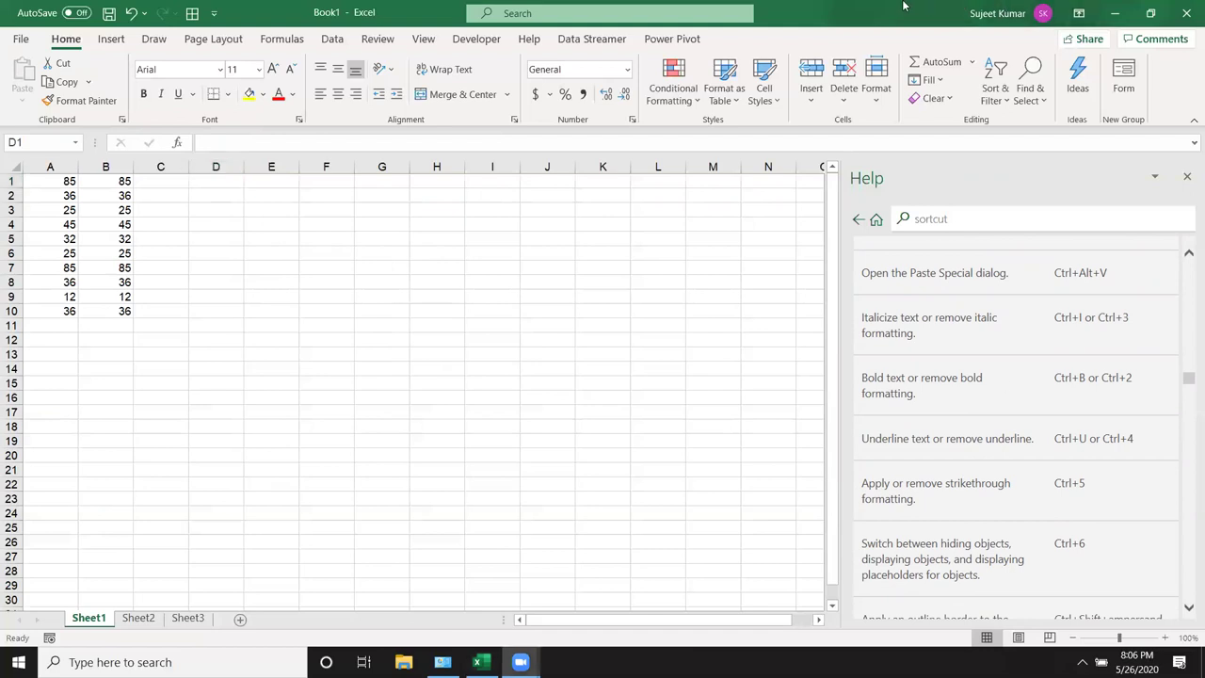
Replace the Help search with 'Limits' and open the 'Excel specifications and limits' article
click(902, 5)
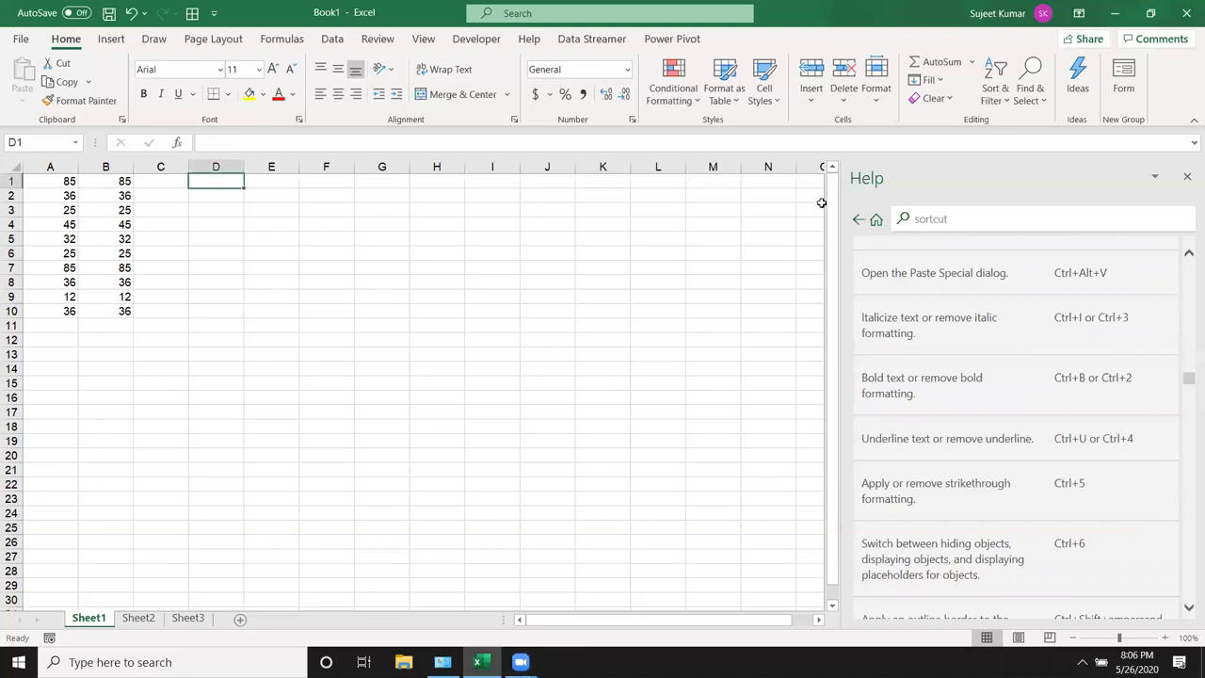
double_click(931, 218)
text(Lim)
text(its)
key(Return)
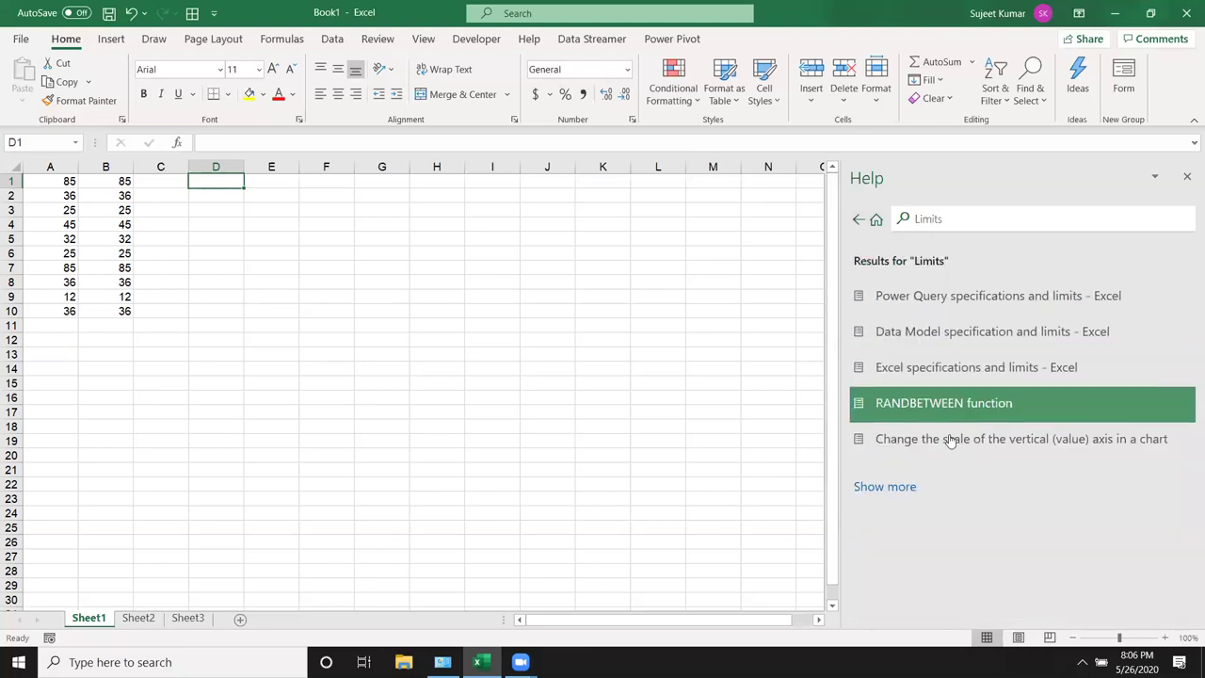
click(934, 376)
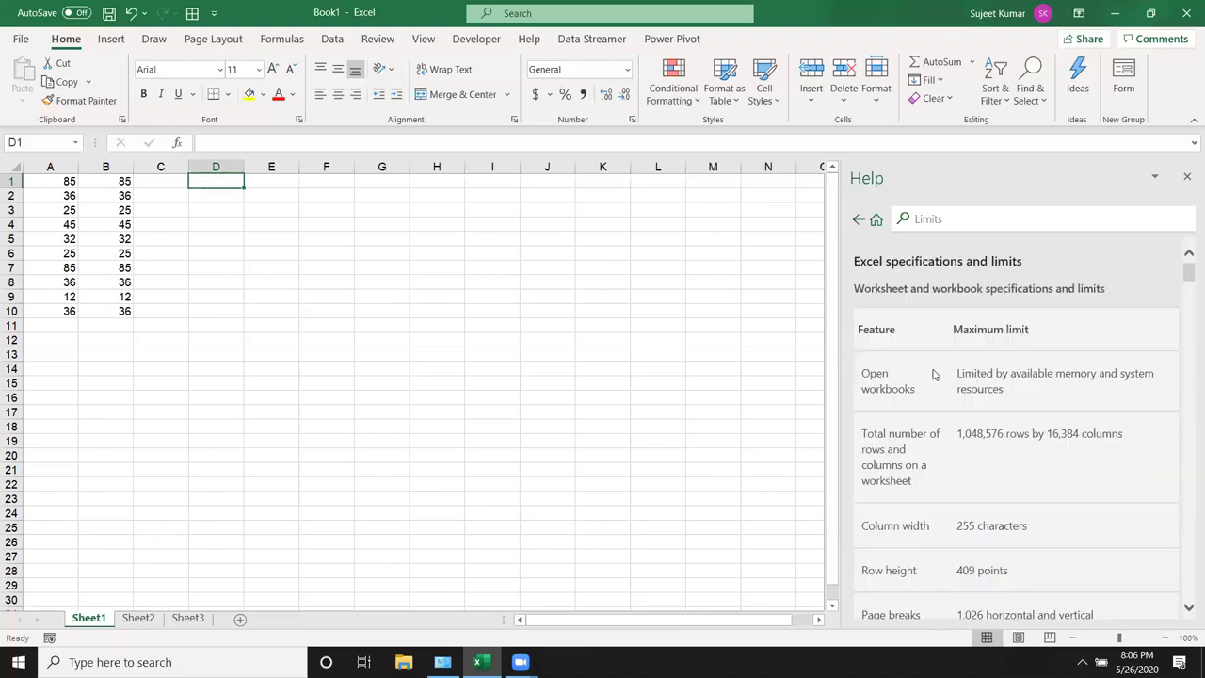
Scroll through the article to worksheet limits such as 32,767 characters per cell
scroll(1019, 503, down, 1)
scroll(1019, 506, down, 1)
scroll(1019, 506, down, 3)
scroll(1019, 506, down, 2)
scroll(1019, 506, down, 3)
scroll(1017, 504, down, 3)
scroll(1018, 504, down, 3)
scroll(1017, 499, down, 3)
scroll(1016, 499, down, 3)
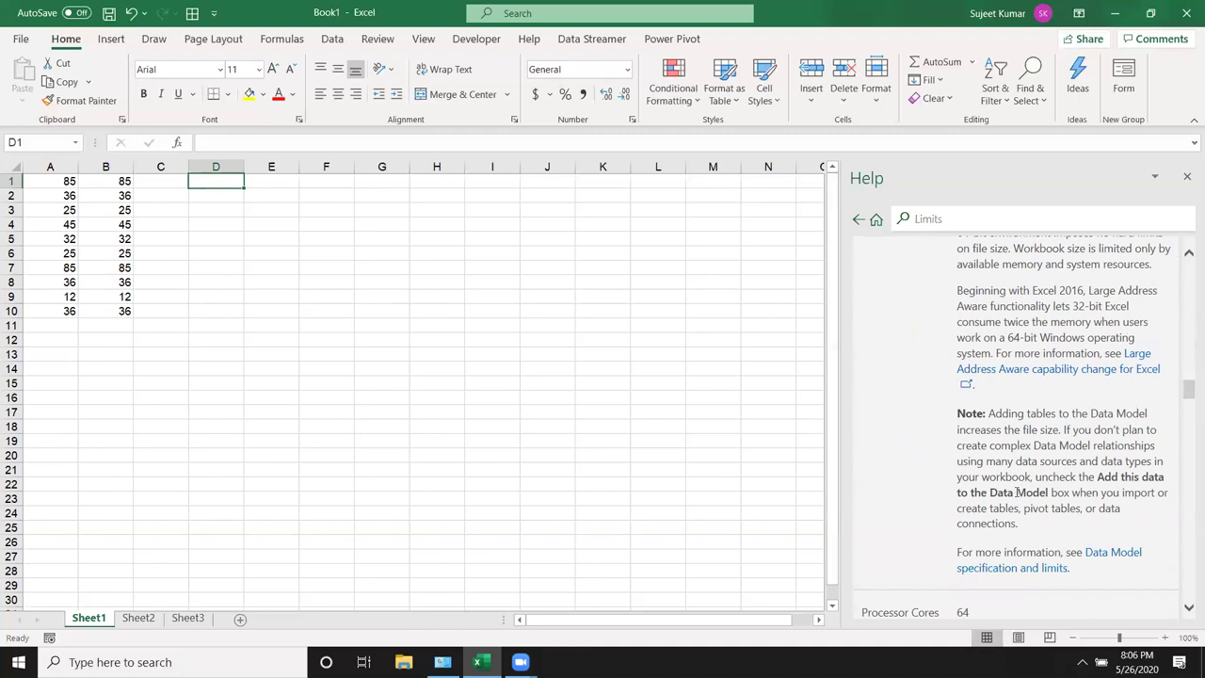
scroll(1016, 492, down, 2)
scroll(1016, 492, down, 3)
scroll(1016, 494, down, 3)
scroll(1015, 494, down, 2)
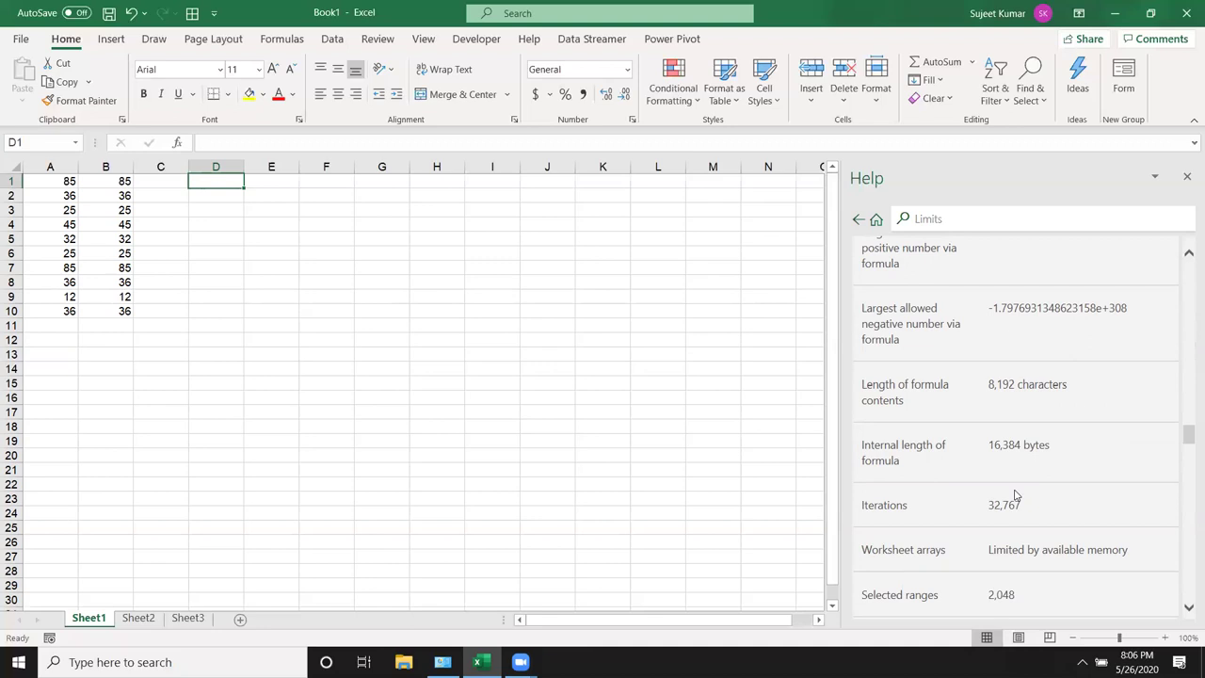
drag(1188, 434, 1187, 418)
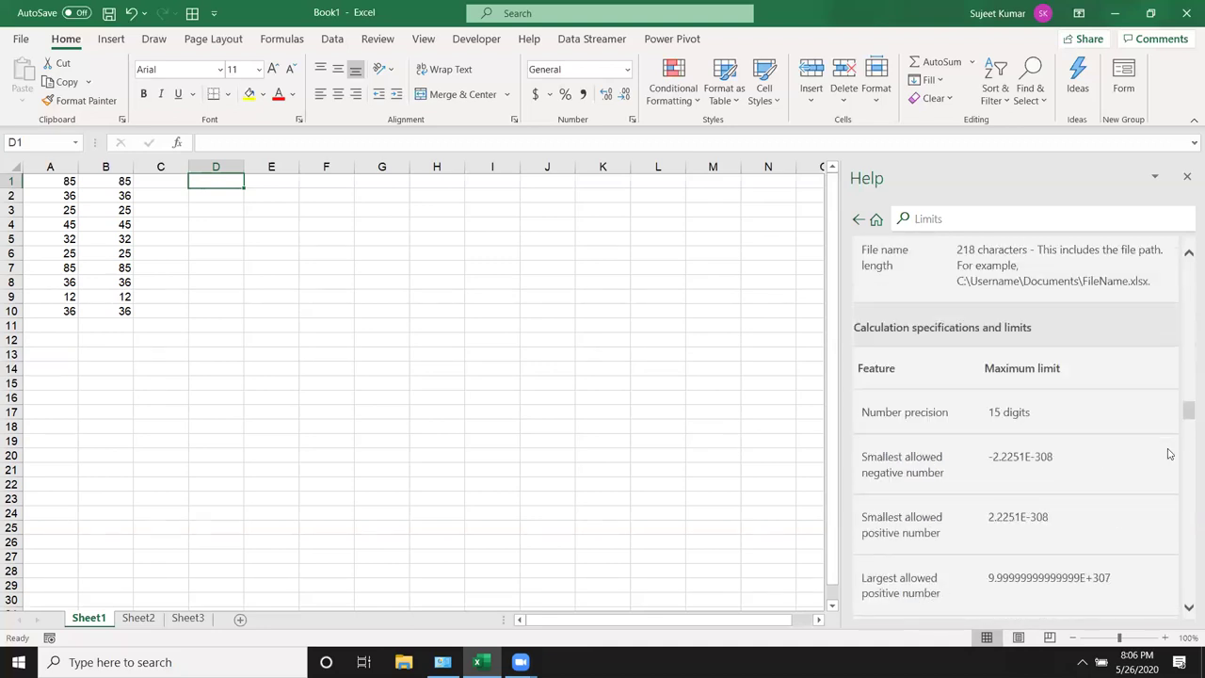
scroll(1122, 485, up, 3)
scroll(1122, 485, up, 3)
scroll(1122, 484, up, 3)
scroll(1122, 485, up, 3)
scroll(1120, 486, up, 3)
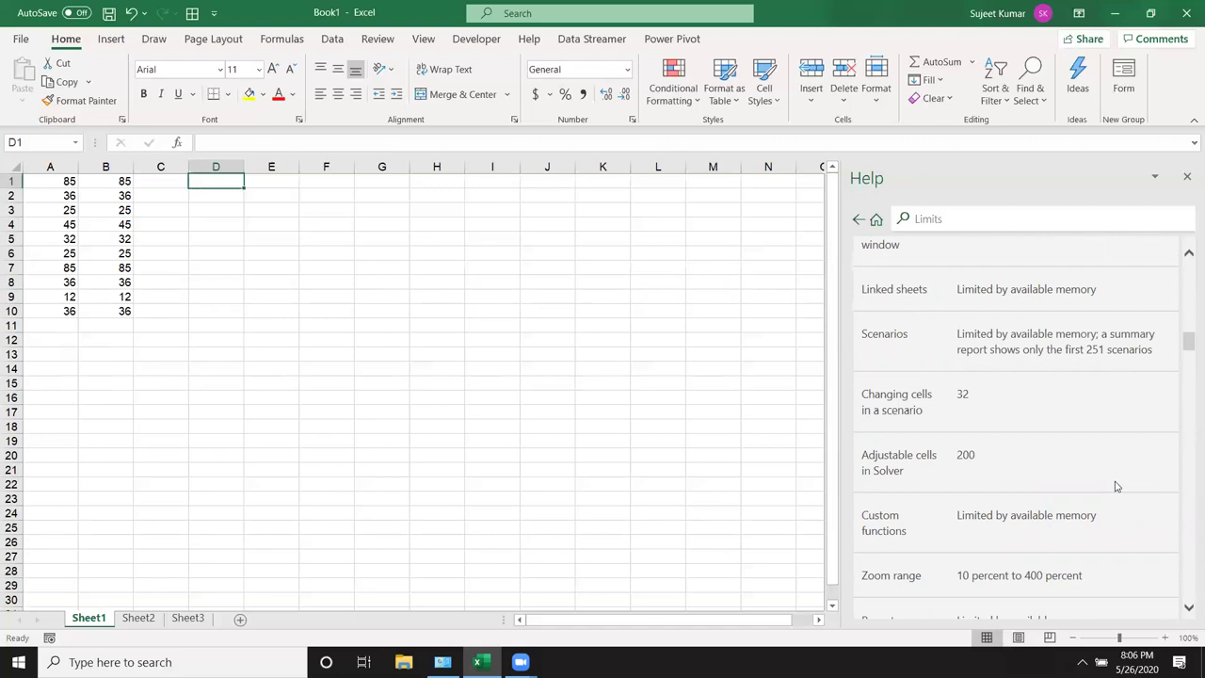
scroll(1033, 423, up, 1)
scroll(1033, 423, down, 2)
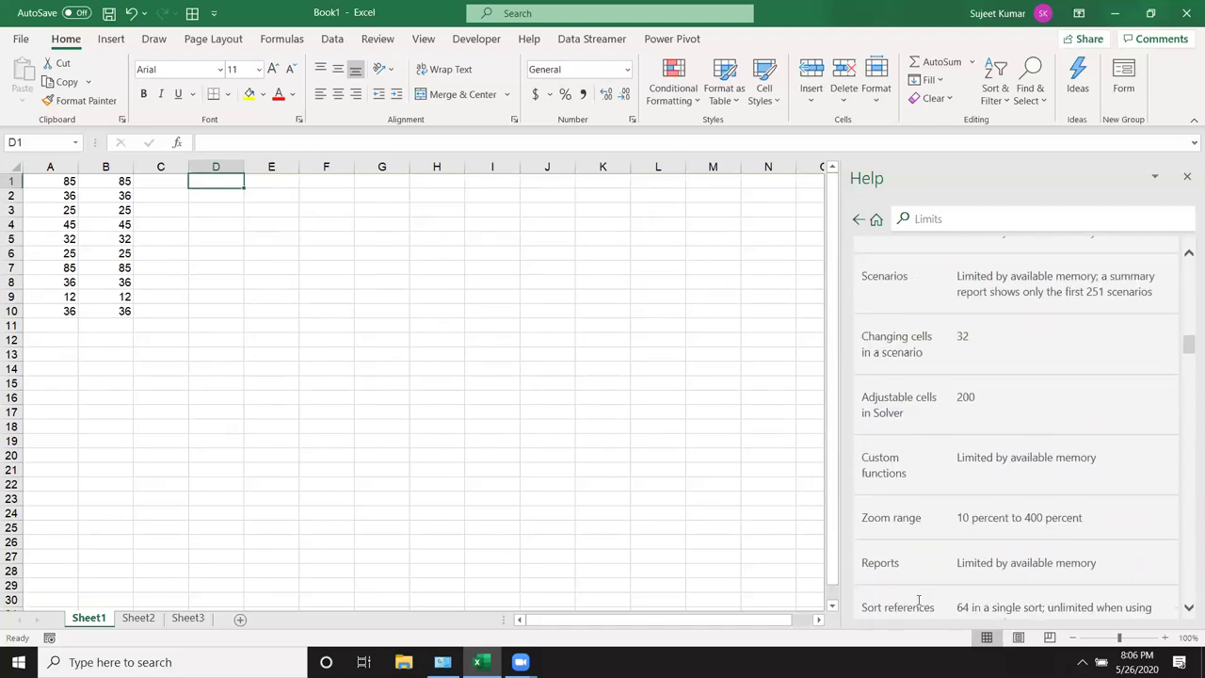
scroll(1089, 549, down, 1)
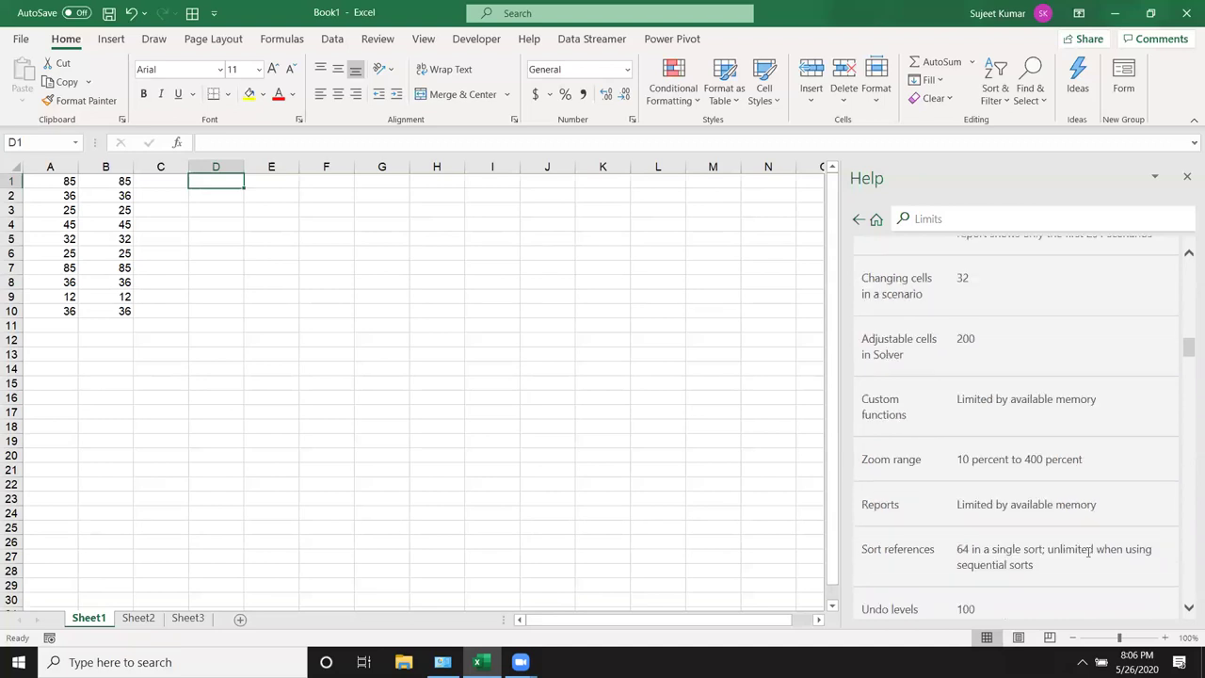
scroll(1089, 549, up, 1)
scroll(998, 589, up, 1)
scroll(993, 589, up, 5)
scroll(990, 589, up, 4)
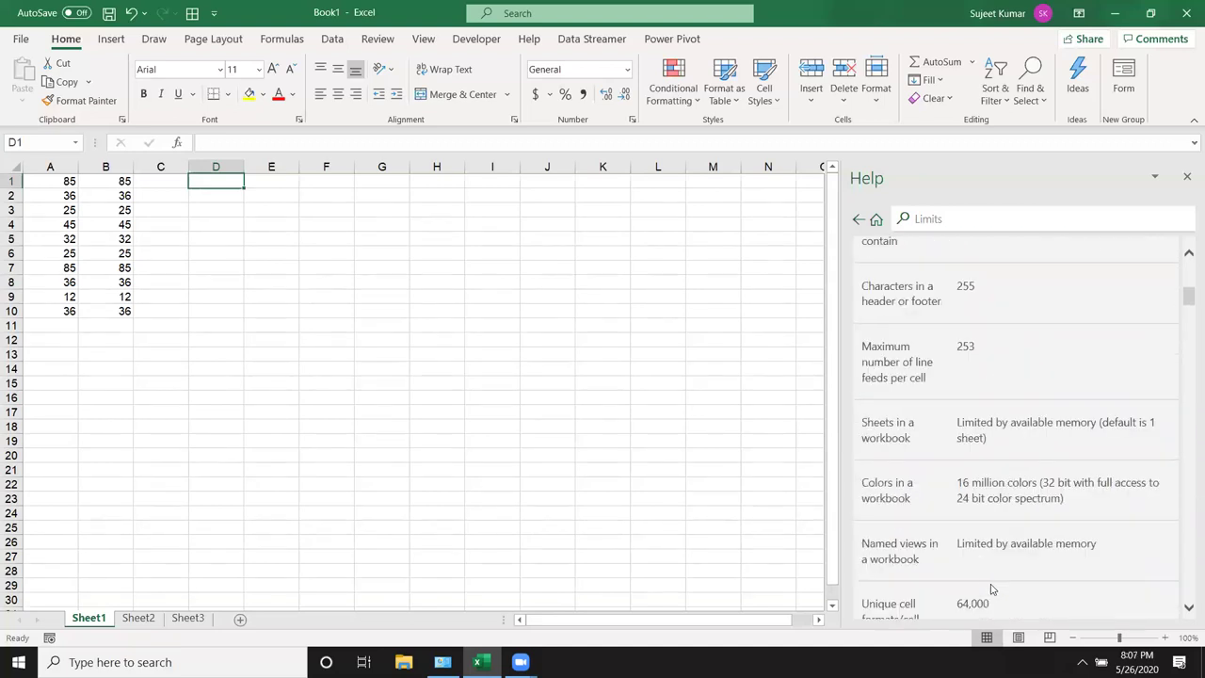
scroll(991, 589, up, 7)
scroll(989, 585, up, 1)
scroll(989, 586, down, 1)
scroll(988, 595, down, 1)
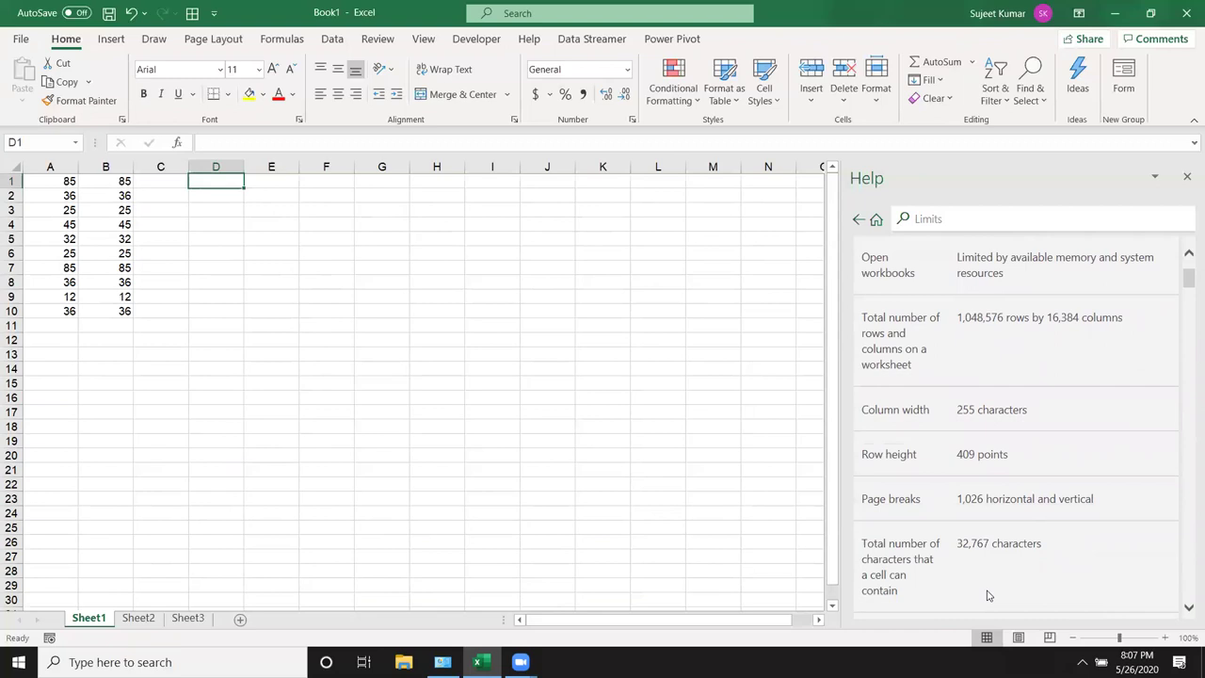
scroll(915, 540, down, 1)
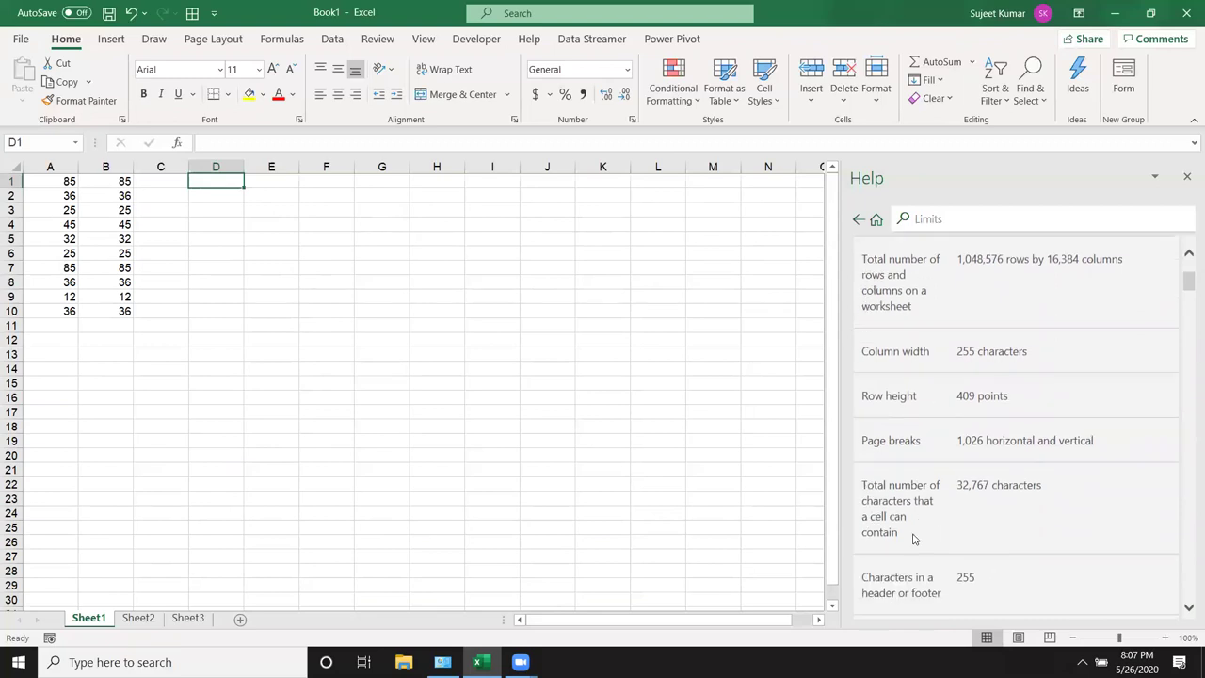
scroll(911, 544, down, 1)
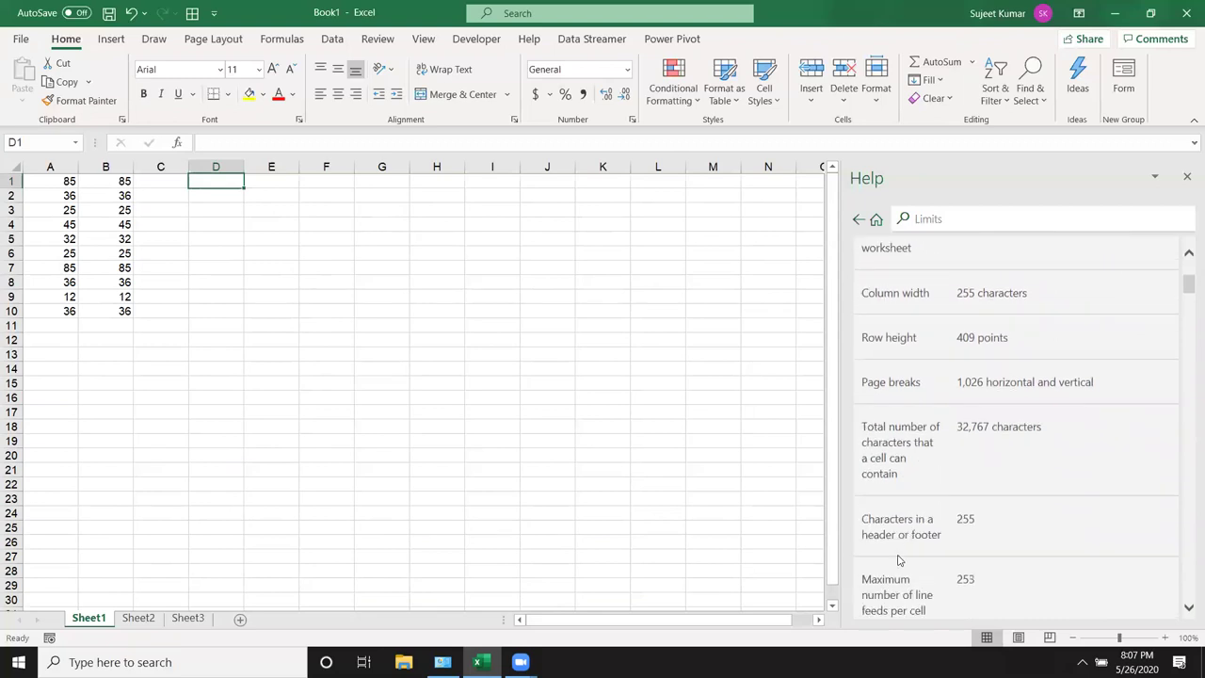
scroll(899, 562, down, 1)
scroll(899, 572, down, 1)
scroll(894, 569, down, 1)
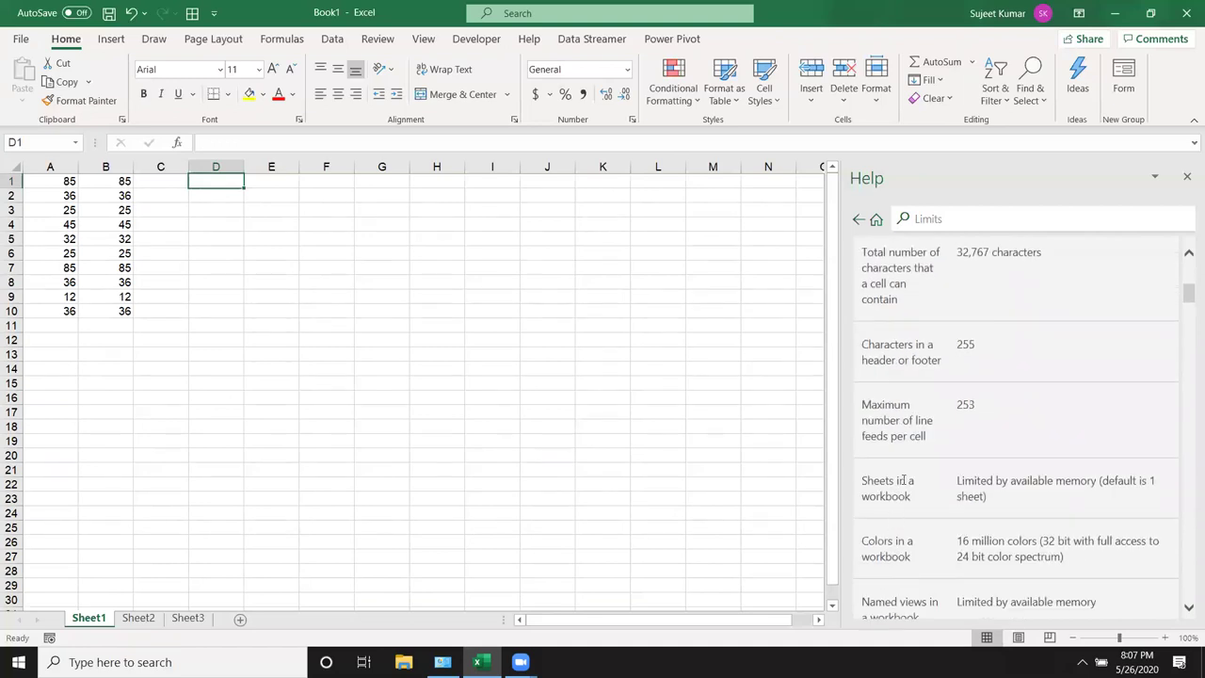
Mark the 'Sheets in a workbook' limit in Help, then enter 'a' in cell E10
triple_click(902, 480)
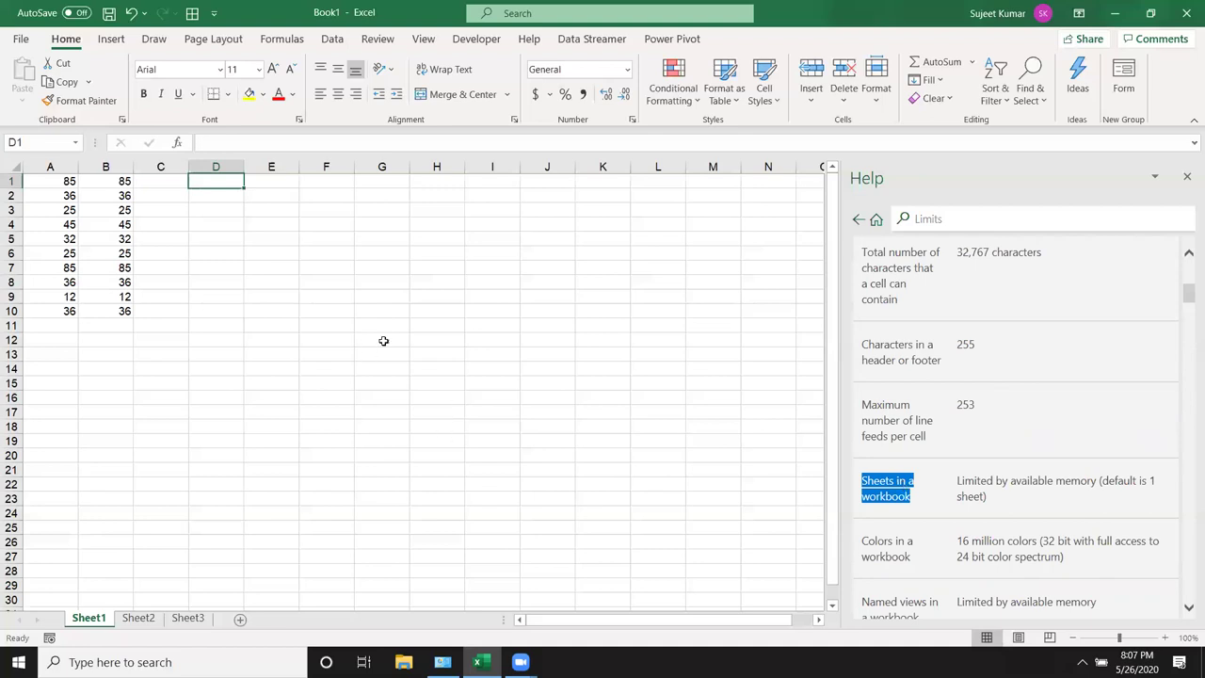
click(247, 313)
text(a)
click(269, 424)
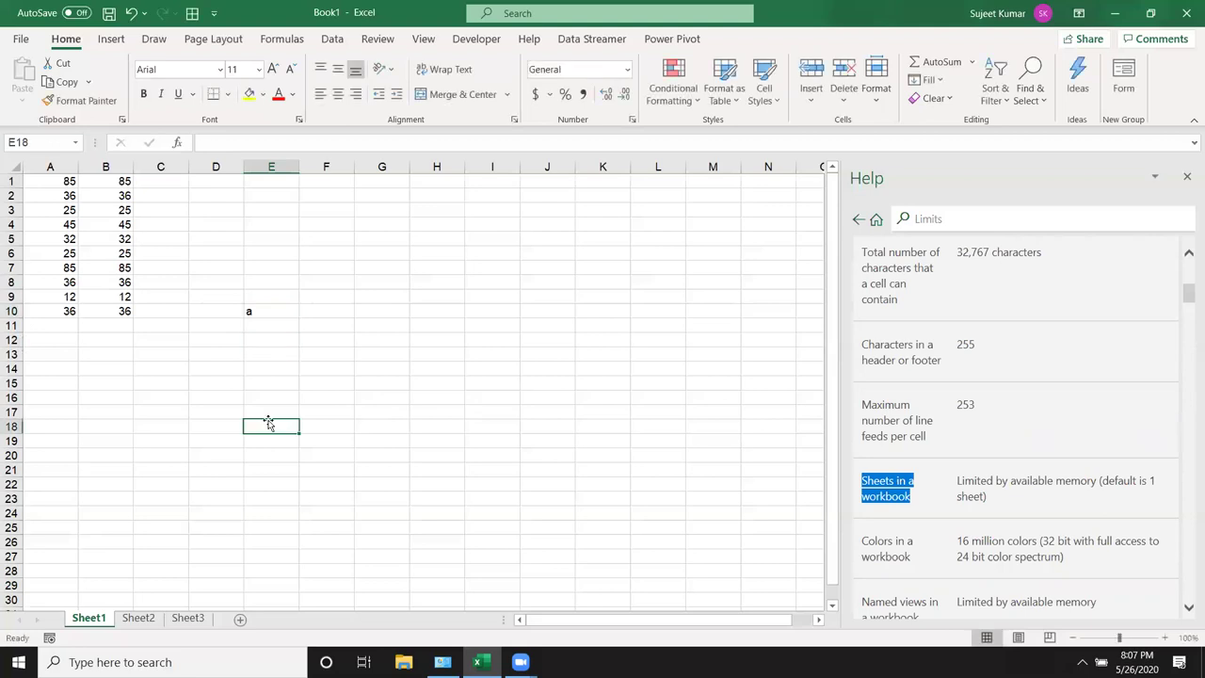